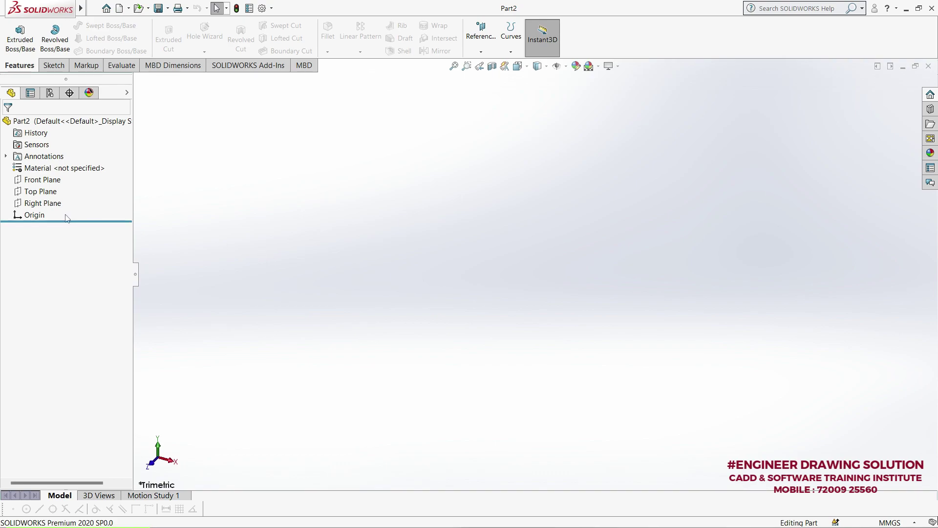
On the Top Plane, sketch concentric circles of radius 50.96 and 86.43 mm at the origin
left_click(46, 195)
left_click(51, 181)
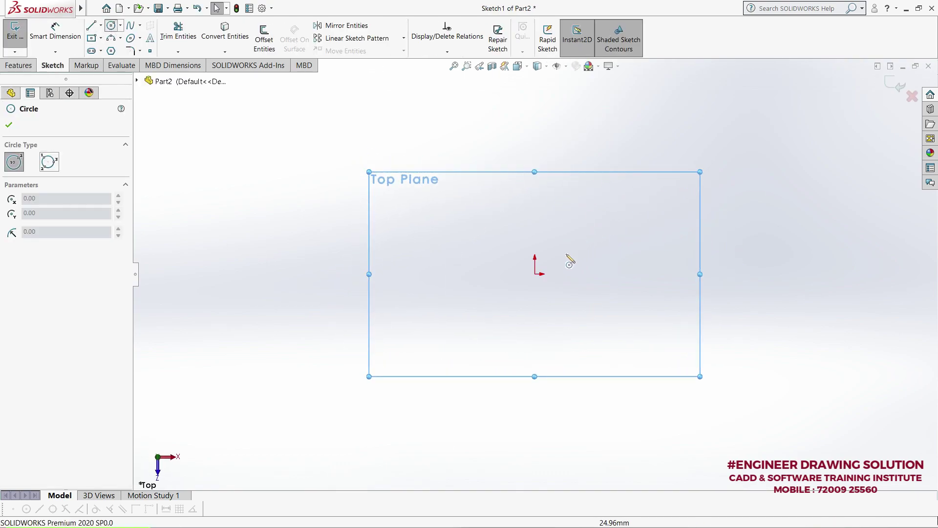
left_click(535, 274)
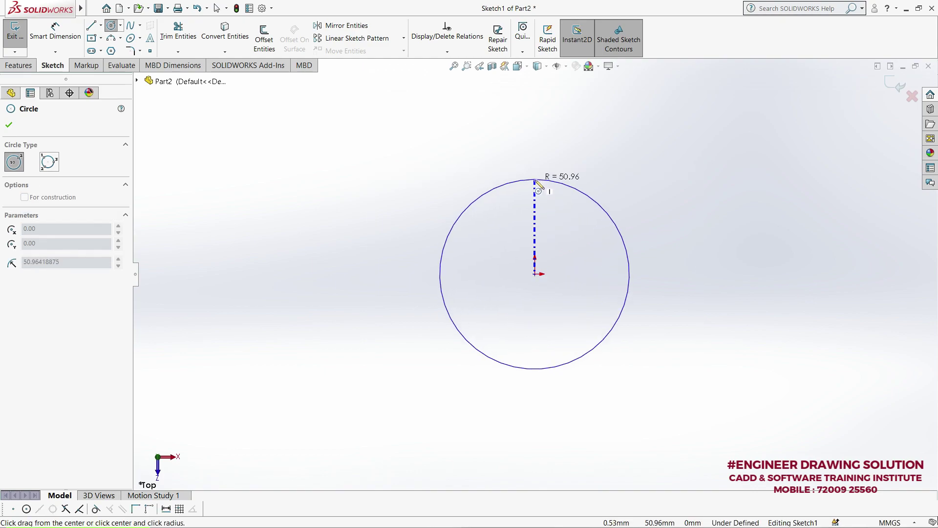
left_click(538, 179)
left_click(535, 274)
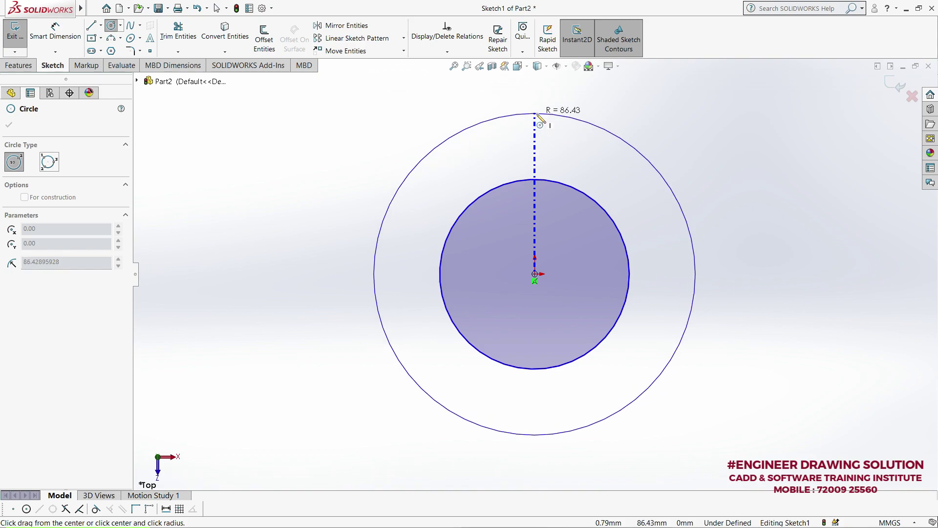
left_click(536, 113)
right_click(358, 114)
left_click(387, 123)
Draw concentric circles of radius about 10.9 and 5.8 mm centred on the outer circle's top point
scroll(545, 69, "down", 2)
left_click(19, 65)
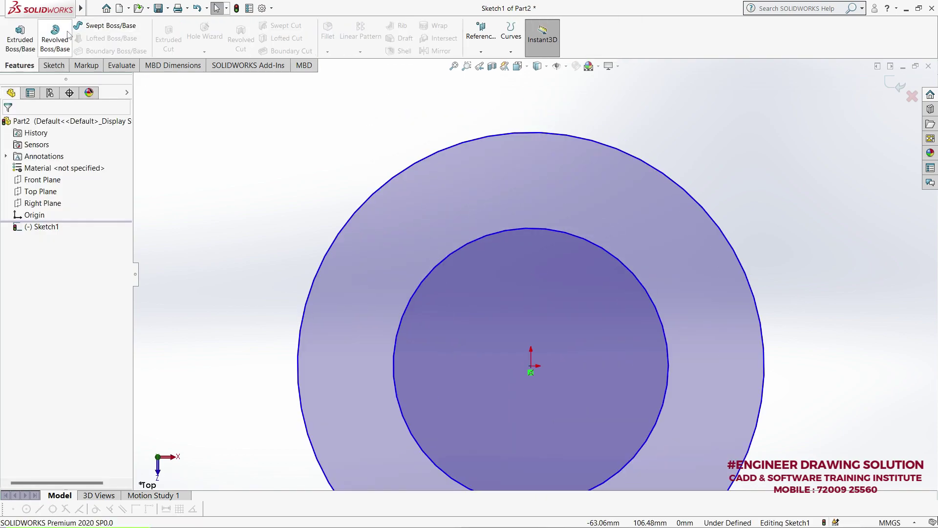
left_click(54, 65)
left_click(111, 25)
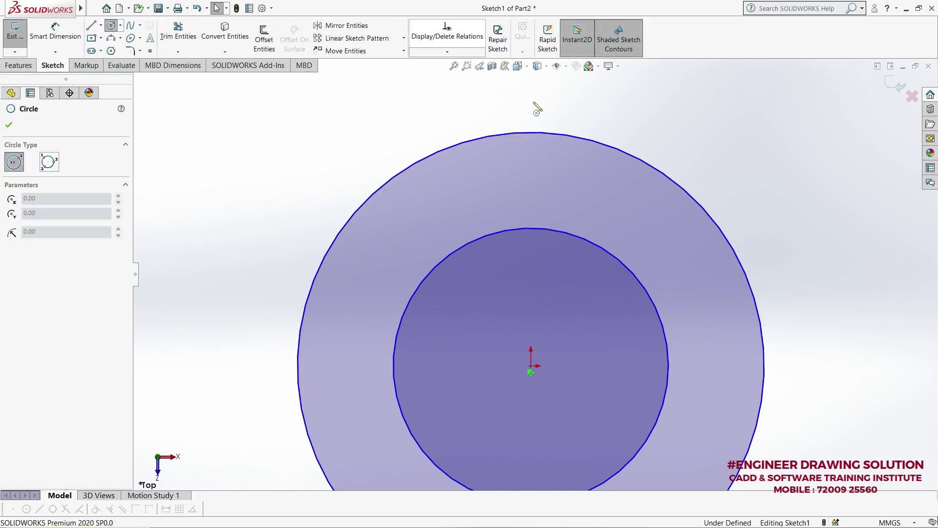
left_click(531, 133)
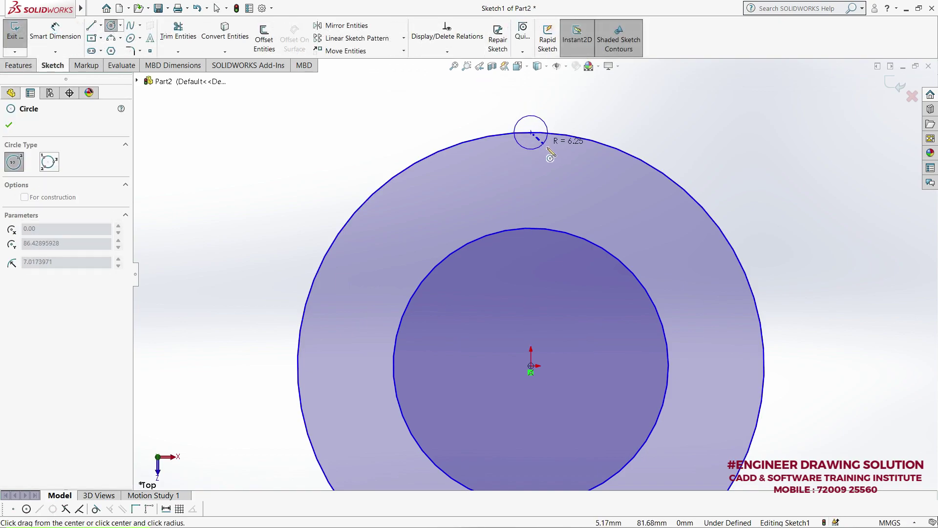
left_click(556, 150)
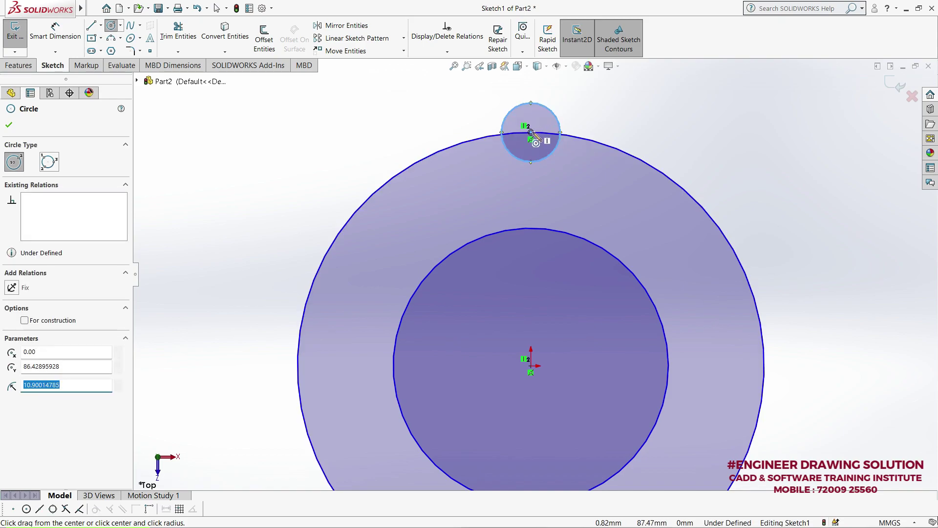
left_click(531, 133)
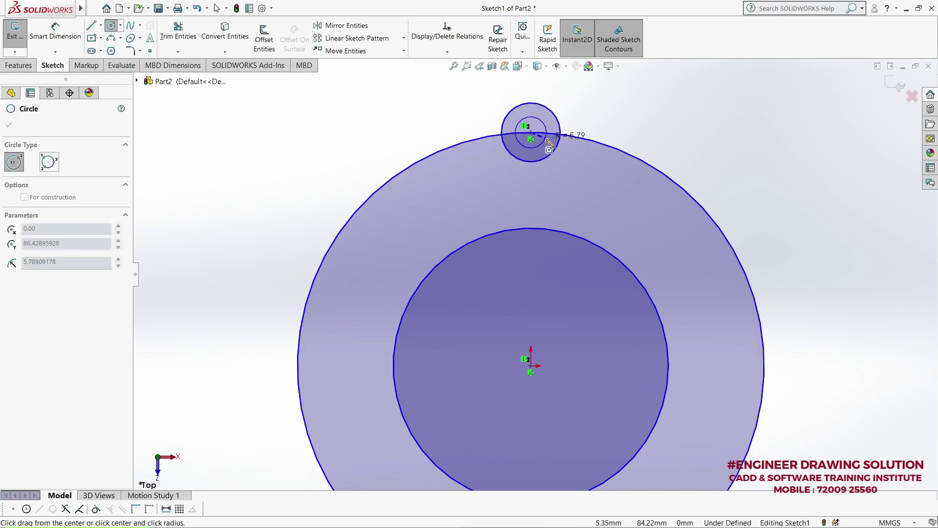
left_click(546, 139)
right_click(611, 113)
left_click(638, 123)
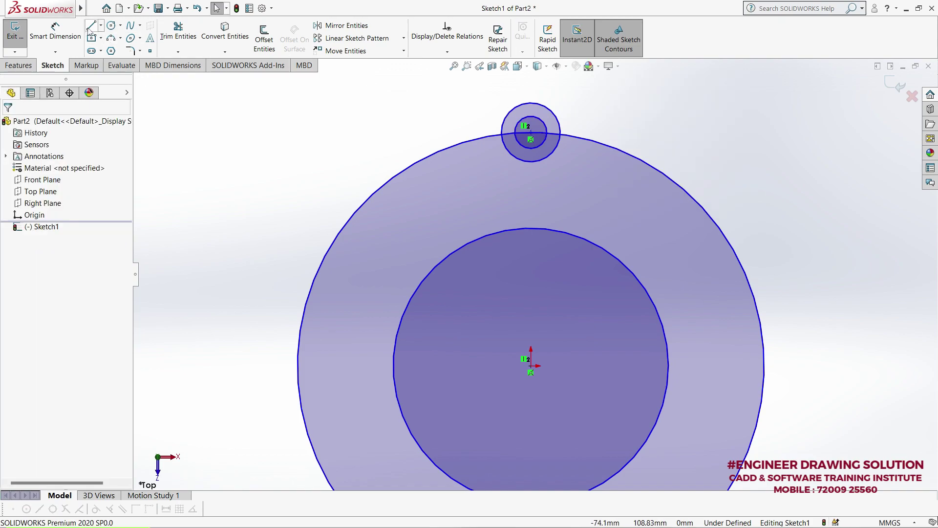
Draw a slanted line from the inner circle's edge to the small top circle's edge
key("l")
left_click(414, 293)
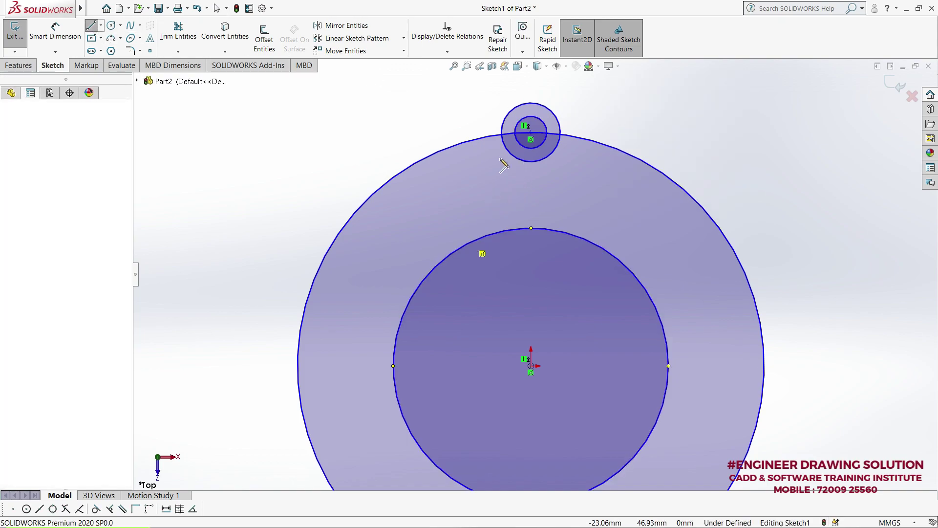
left_click(509, 134)
key("Escape")
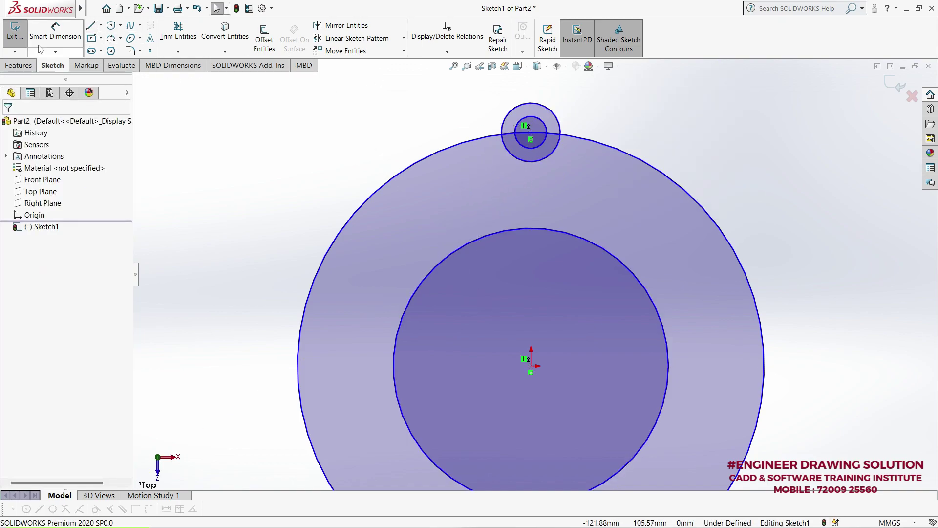
left_click(92, 25)
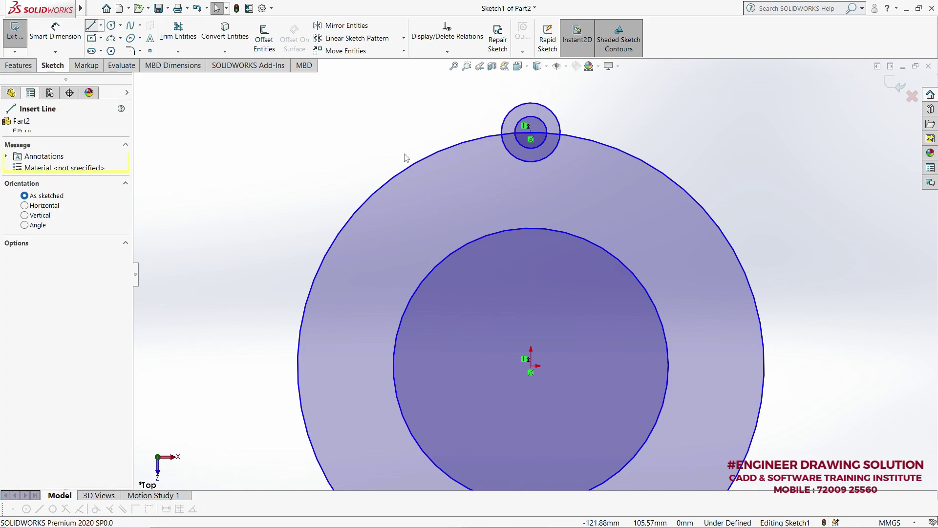
left_click(487, 253)
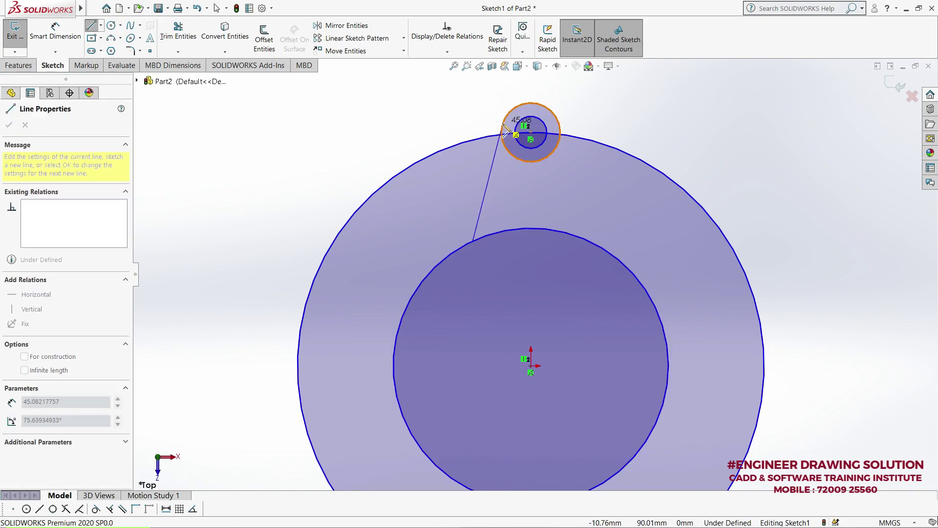
scroll(508, 128, "down", 3)
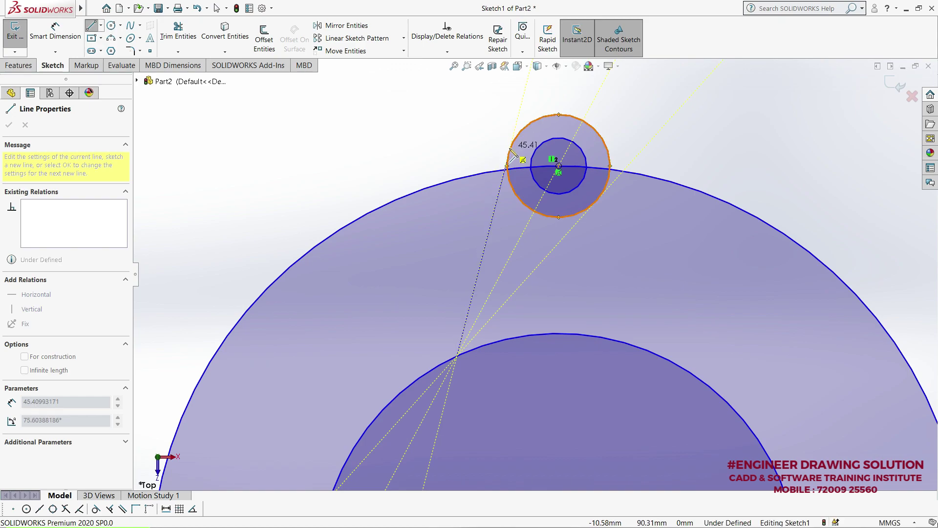
left_click(511, 147)
right_click(423, 133)
left_click(452, 139)
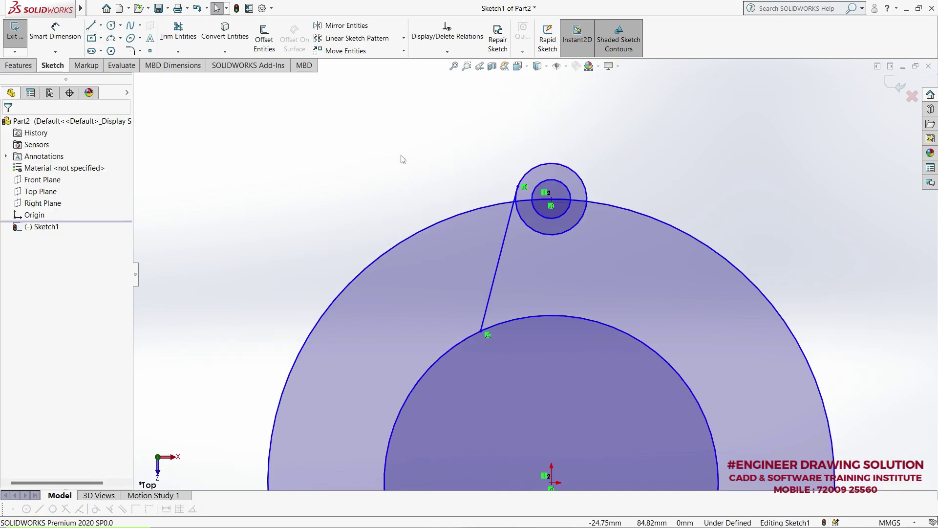
Add a vertical centerline from above the small circle down to the inner circle
left_click(101, 26)
left_click(112, 49)
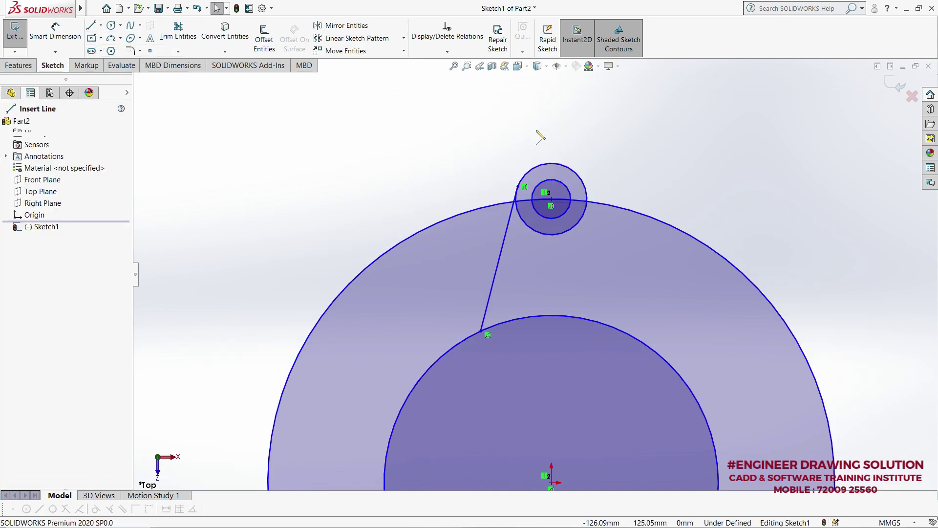
left_click(551, 142)
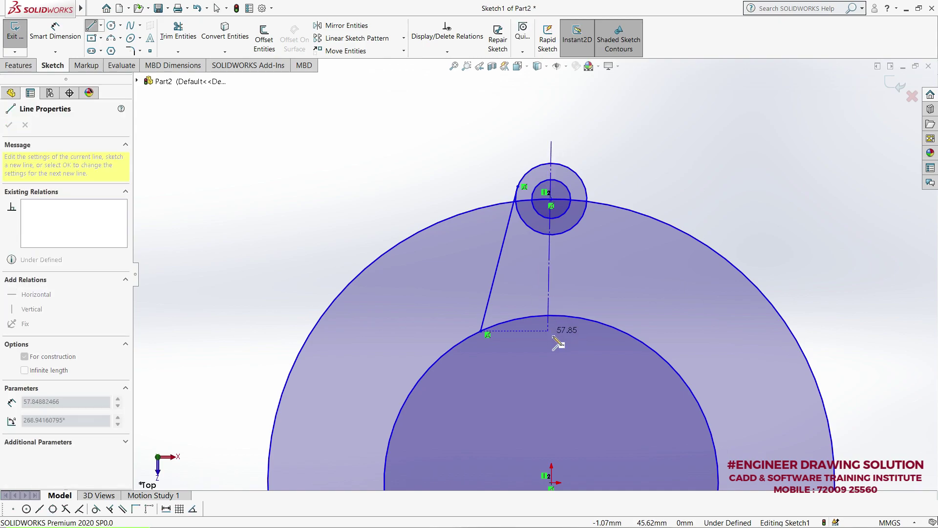
left_click(551, 335)
right_click(423, 133)
left_click(455, 141)
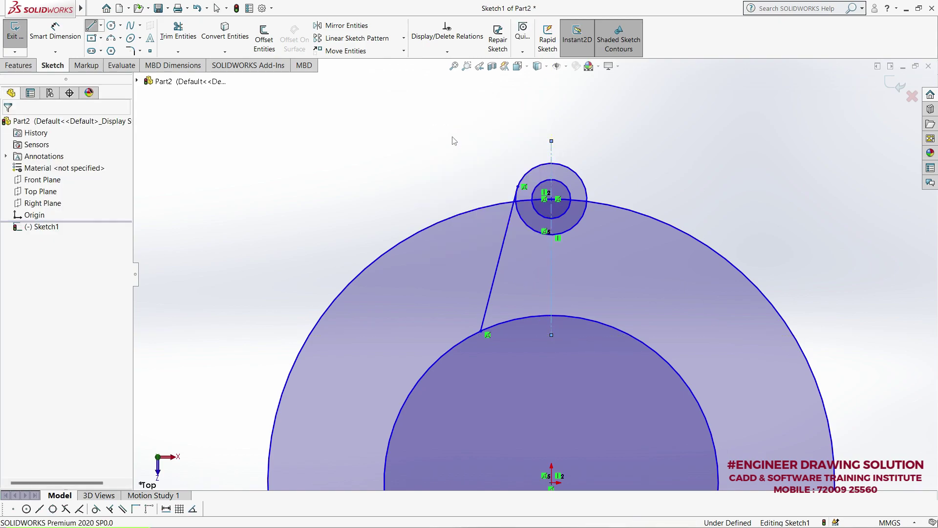
Mirror the slanted line about the centerline to create the matching right-hand line
left_click(350, 26)
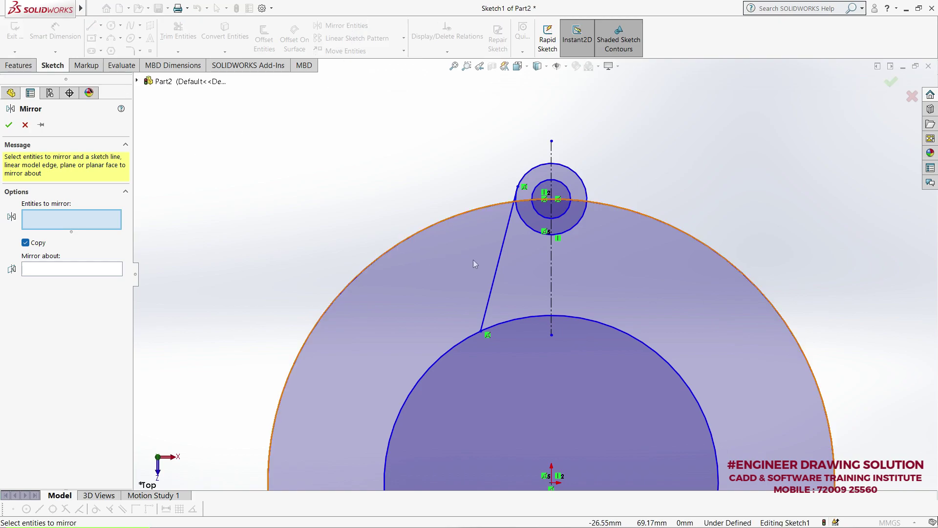
left_click(497, 268)
left_click(96, 274)
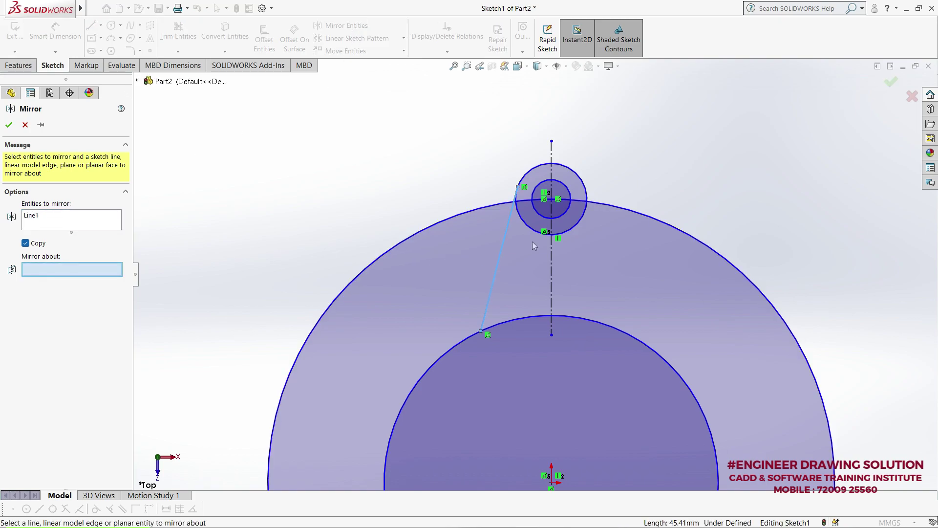
left_click(551, 268)
left_click(10, 125)
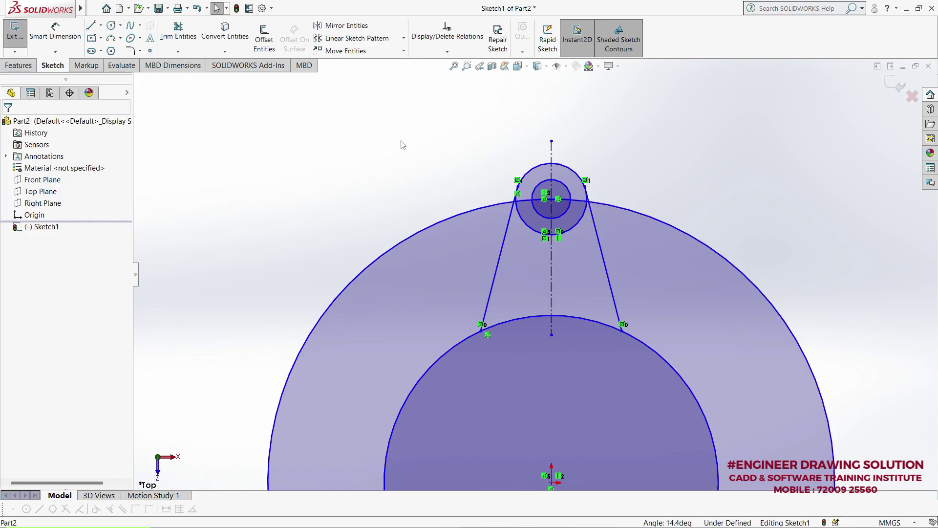
left_click(474, 206)
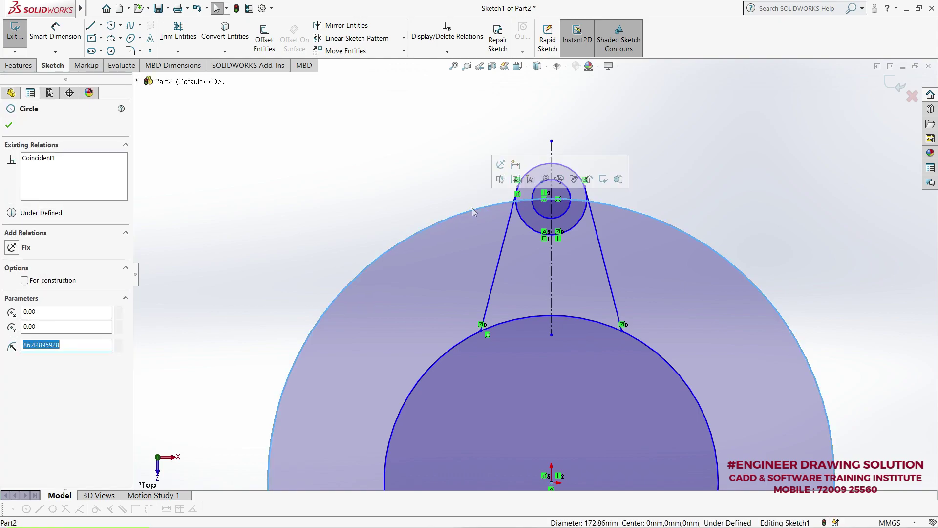
Delete the large outer circle and trim away the small circle's lower arc
right_click(473, 209)
left_click(503, 352)
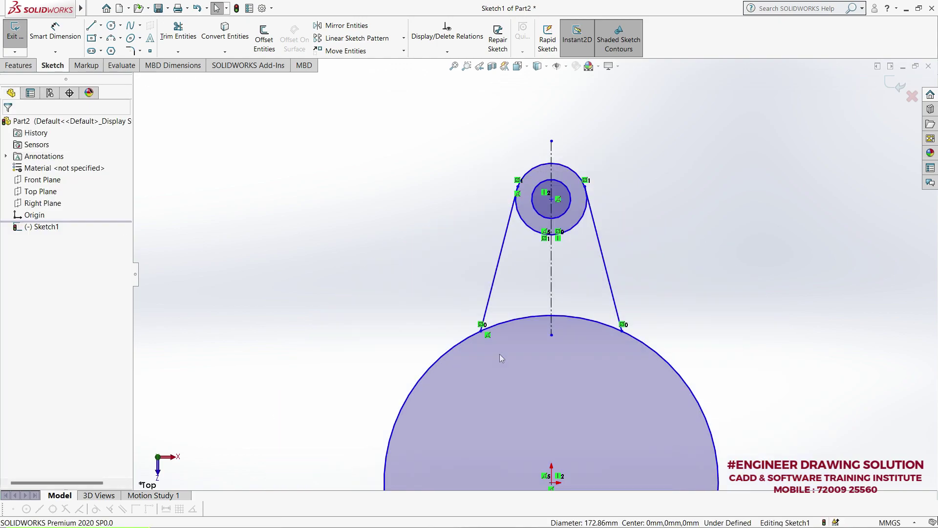
left_click(178, 36)
scroll(547, 211, "down", 5)
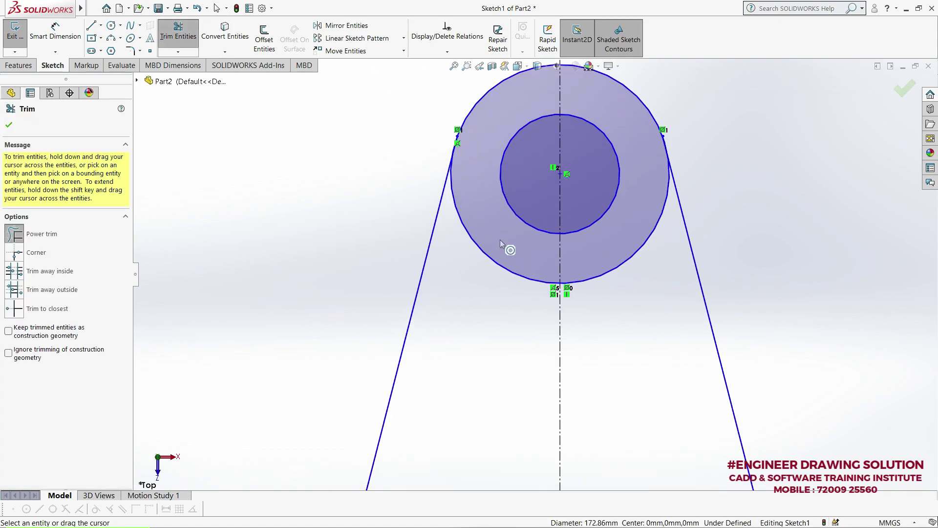
left_click_drag(500, 239, 494, 269)
scroll(662, 145, "down", 4)
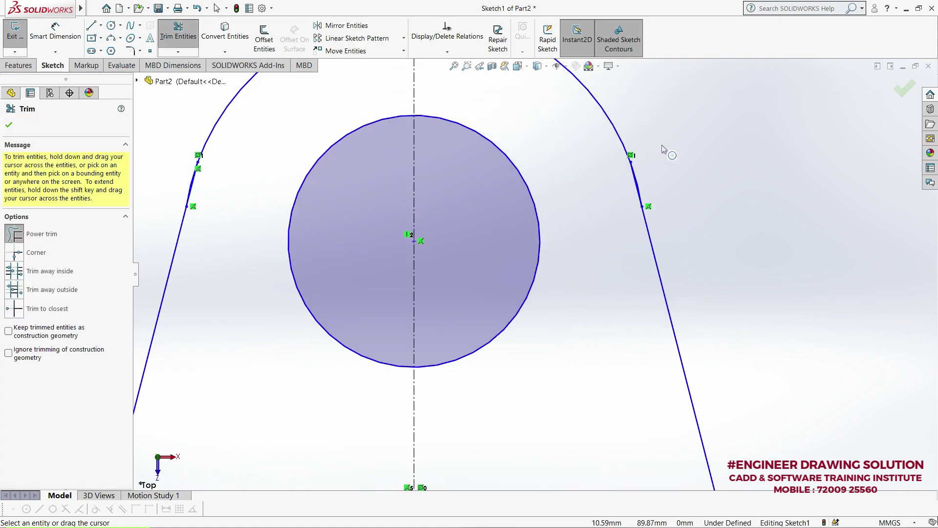
scroll(662, 144, "down", 2)
scroll(611, 209, "down", 2)
scroll(607, 225, "down", 2)
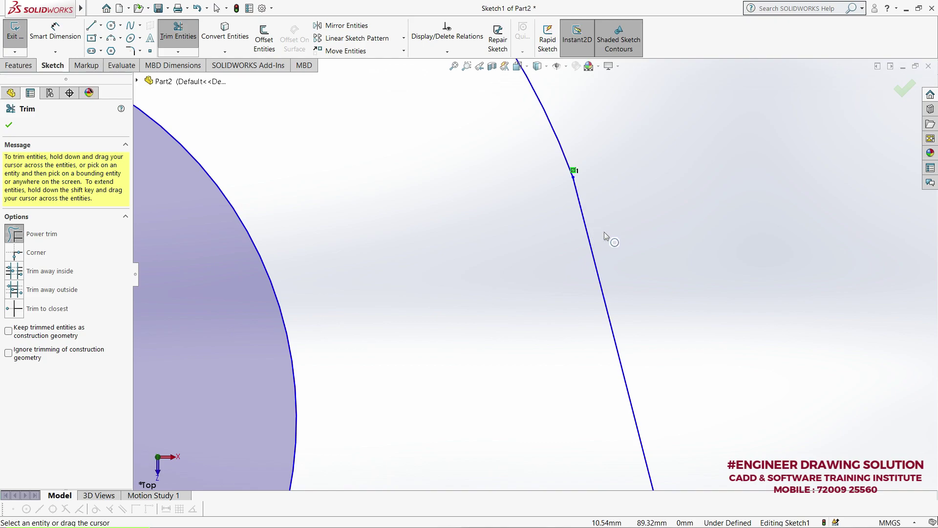
scroll(624, 235, "up", 3)
scroll(624, 234, "up", 2)
scroll(300, 268, "down", 3)
scroll(423, 300, "down", 2)
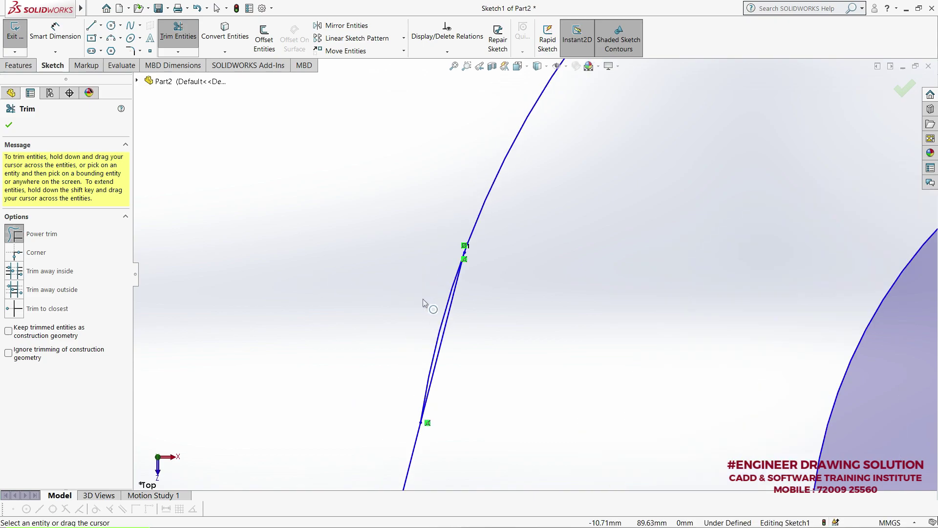
Trim the stray segment beside the left line to complete the lug outline
left_click_drag(425, 299, 449, 340)
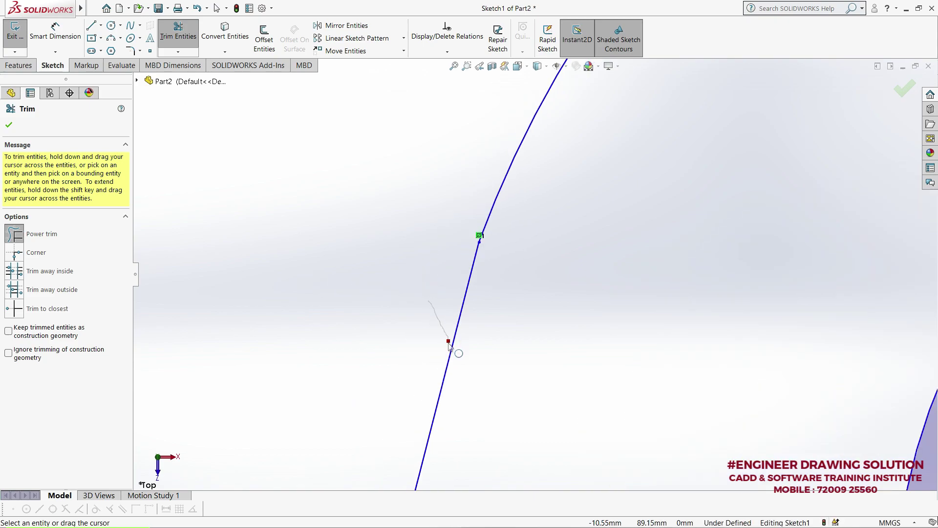
scroll(395, 282, "up", 2)
scroll(395, 282, "up", 2)
scroll(395, 282, "up", 2)
scroll(395, 282, "up", 1)
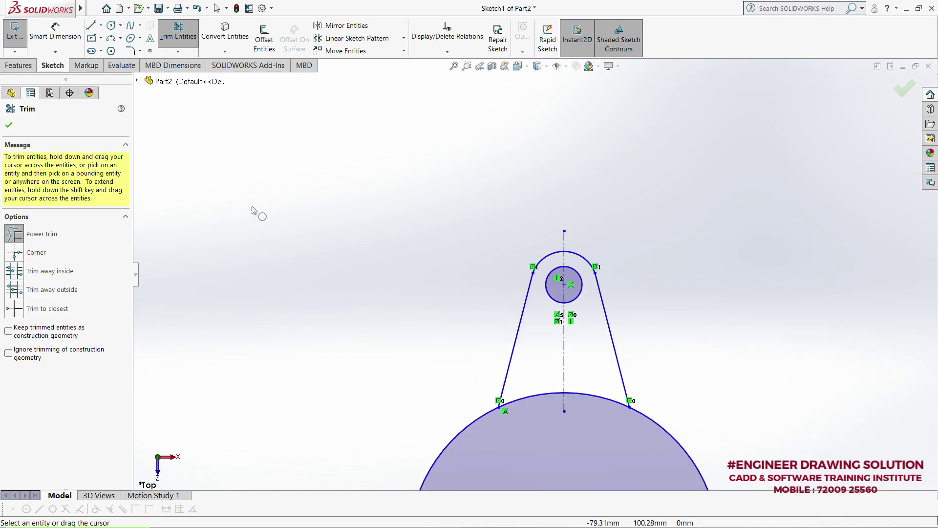
left_click(9, 125)
Delete the vertical centerline from the sketch
scroll(535, 273, "up", 3)
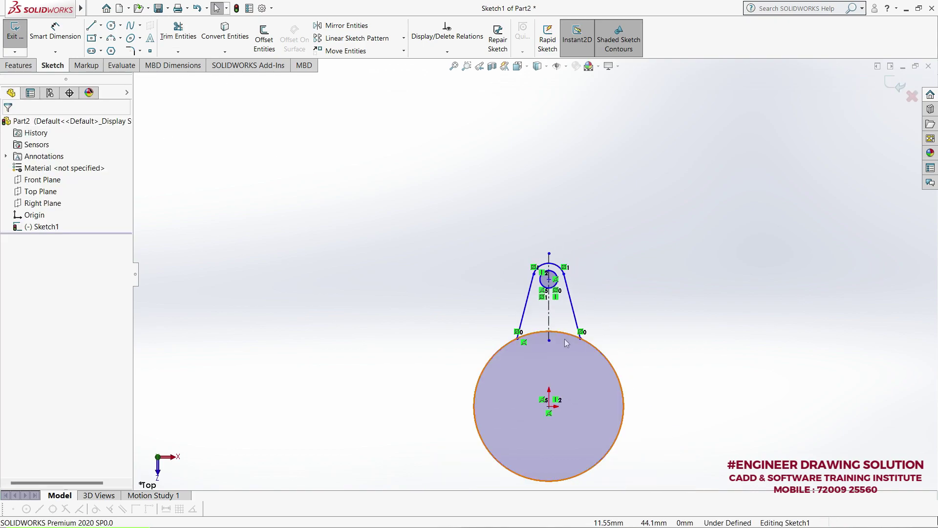
scroll(564, 338, "down", 3)
scroll(528, 283, "up", 1)
left_click(526, 285)
key("Delete")
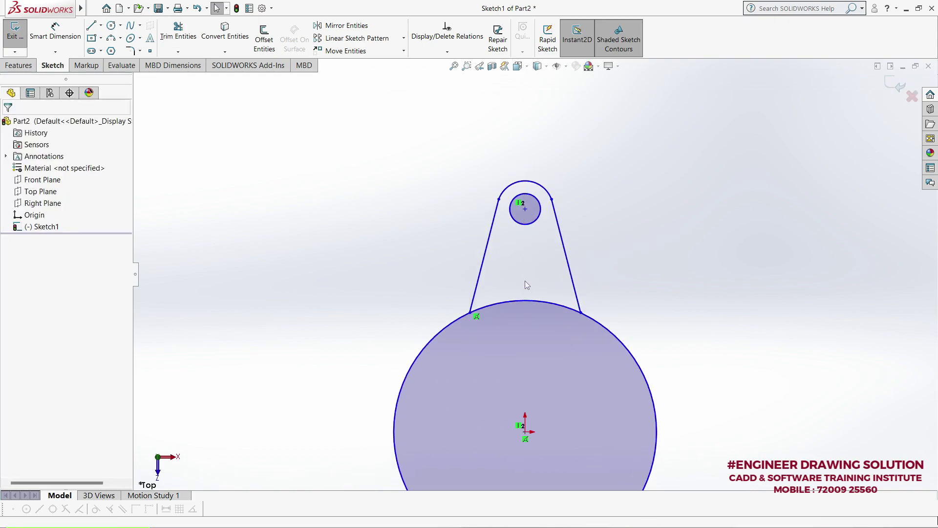
Circular-pattern the two lug lines, tip arc and hole circle into 4 instances over 360°
left_click(403, 40)
left_click(363, 64)
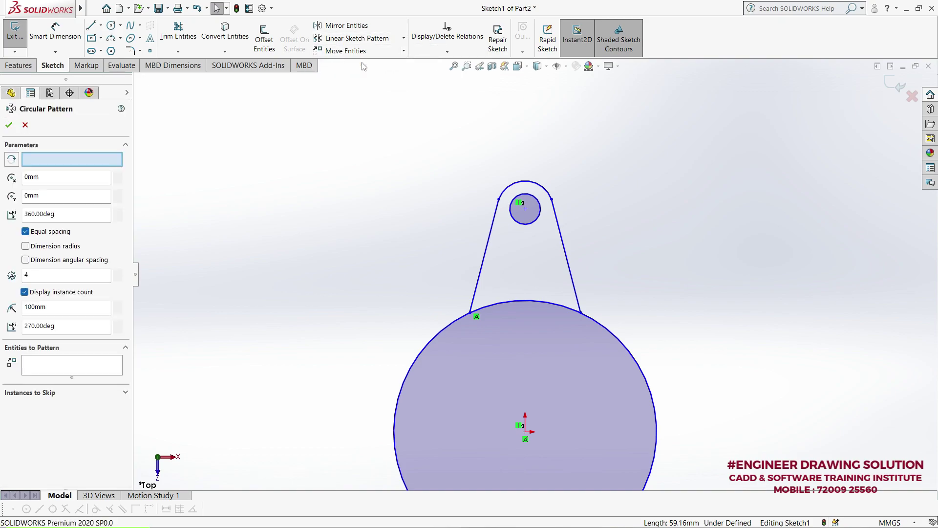
left_click(525, 301)
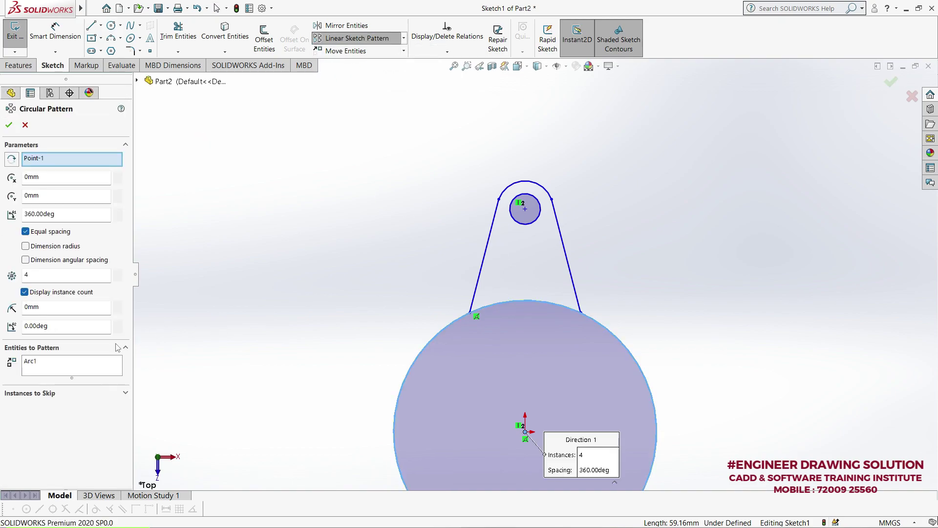
right_click(41, 367)
left_click(59, 371)
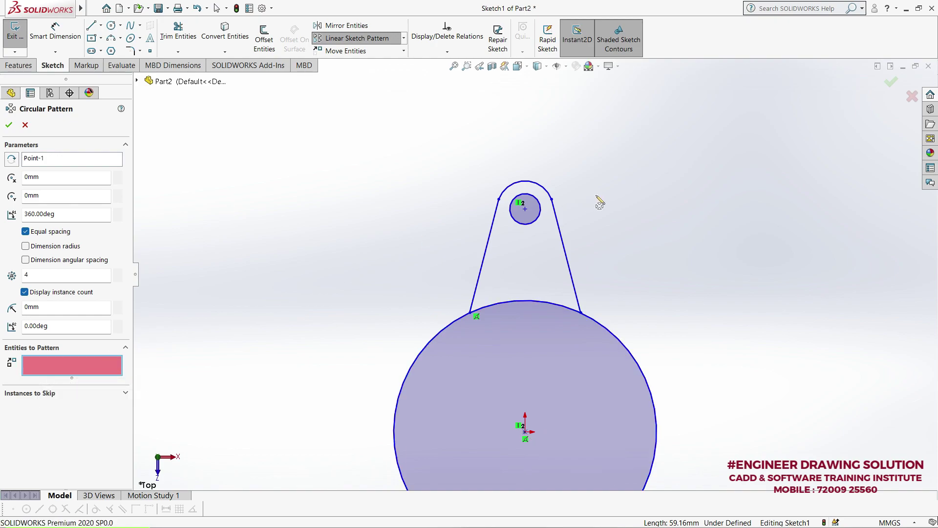
left_click(561, 230)
left_click(537, 183)
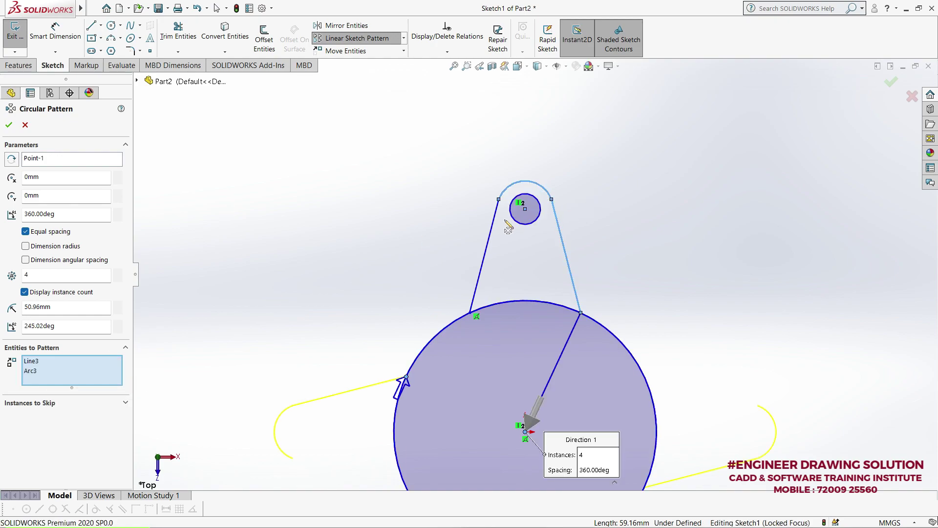
left_click(494, 226)
left_click(519, 224)
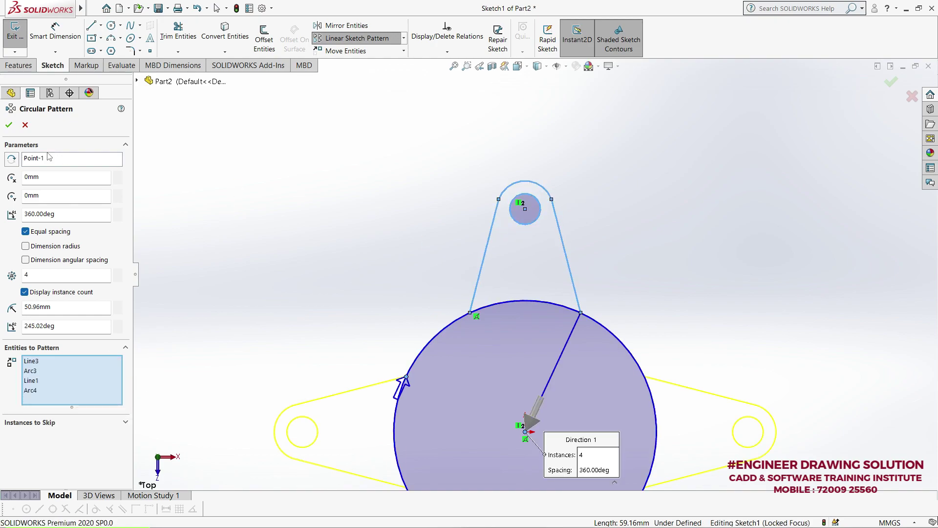
left_click(8, 125)
scroll(387, 266, "up", 4)
scroll(360, 178, "down", 2)
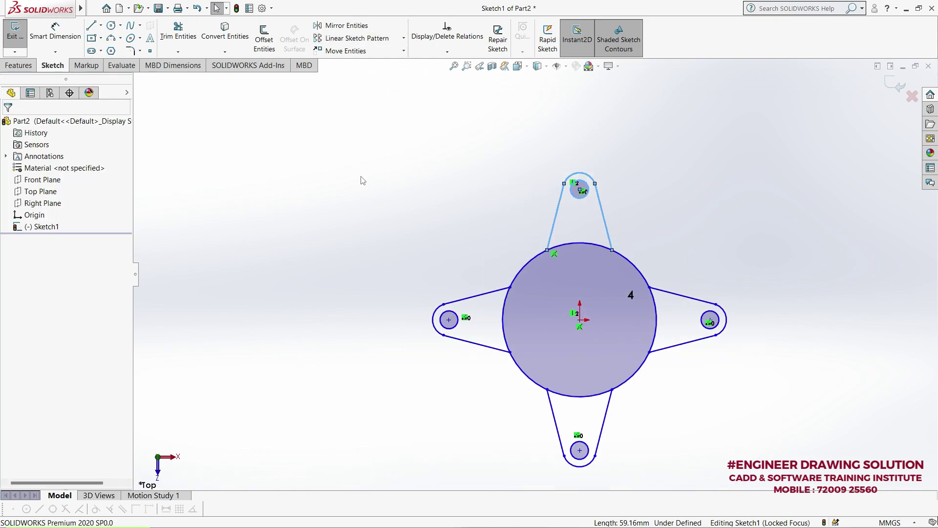
left_click(180, 30)
Power-trim the big circle's arcs inside each lug, then exit Sketch1
scroll(635, 267, "up", 3)
mouse_move(552, 234)
left_mouse_down()
mouse_move(408, 349)
mouse_move(679, 356)
left_mouse_up()
scroll(602, 376, "up", 2)
scroll(560, 392, "down", 2)
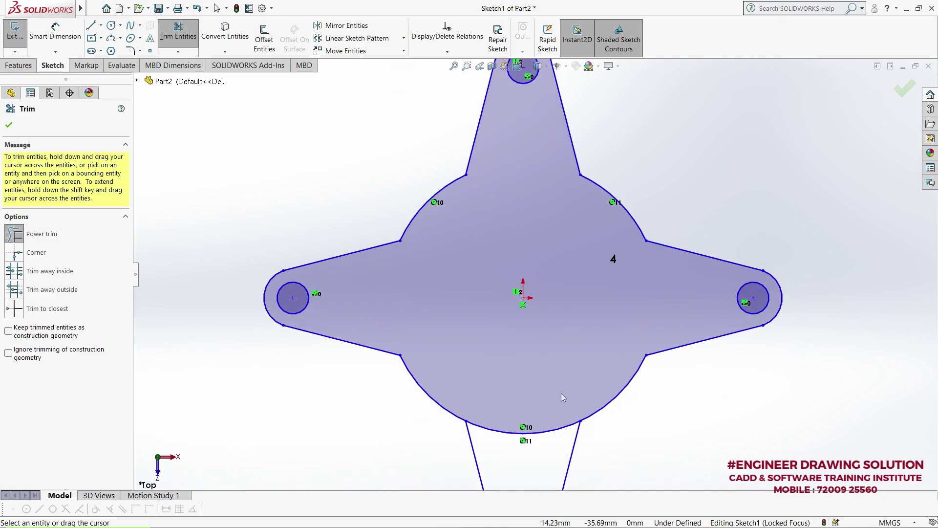
left_click_drag(561, 394, 544, 434)
scroll(535, 275, "up", 3)
left_click(10, 125)
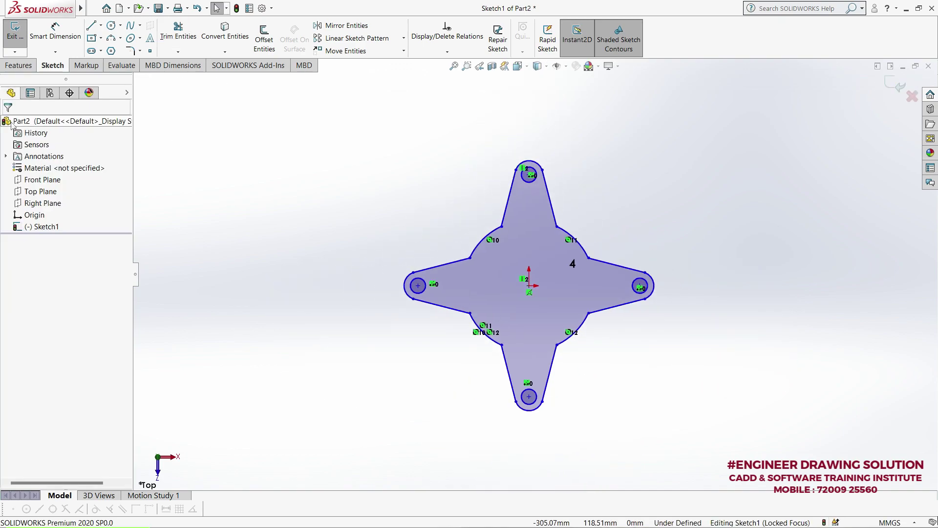
left_click(9, 44)
mouse_move(336, 294)
middle_mouse_down()
mouse_move(342, 197)
mouse_move(391, 186)
mouse_move(383, 268)
mouse_move(373, 243)
middle_mouse_up()
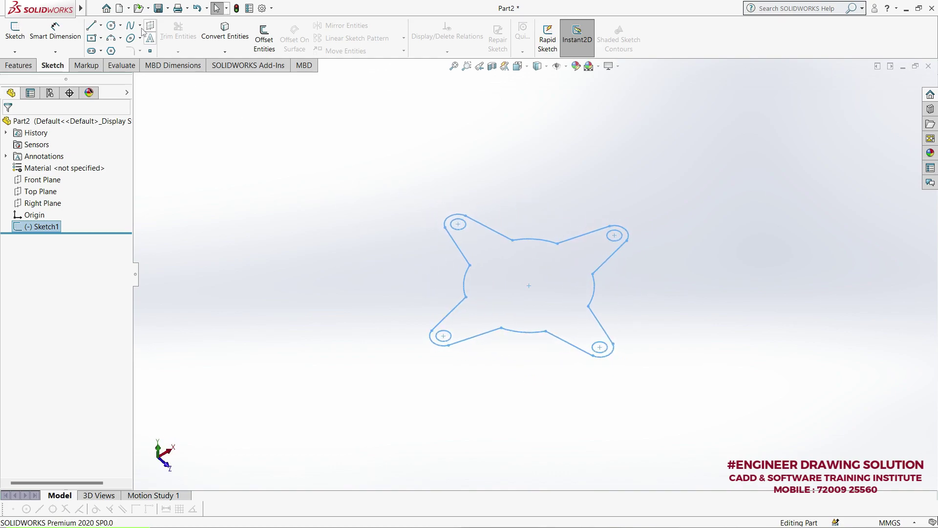
Create a sheet-metal base flange, 2.00 mm thick with K-factor 0.5, from the sketch
left_click(156, 8)
mouse_move(180, 158)
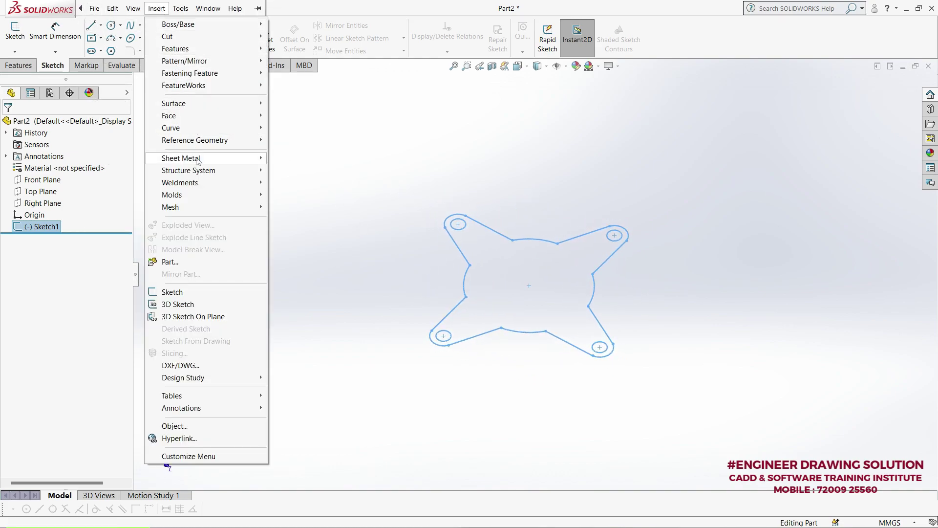
left_click(298, 159)
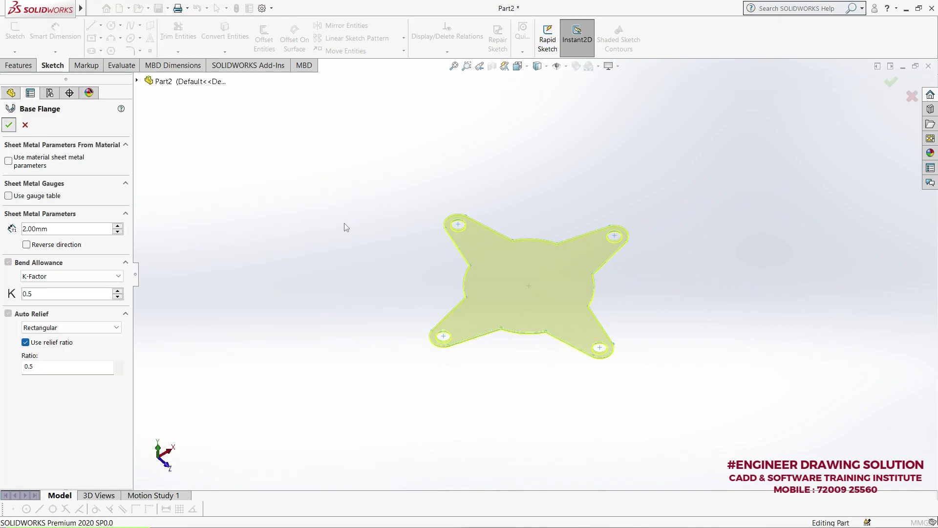
key("Return")
mouse_move(347, 229)
middle_mouse_down()
mouse_move(398, 197)
mouse_move(404, 241)
mouse_move(616, 299)
middle_mouse_up()
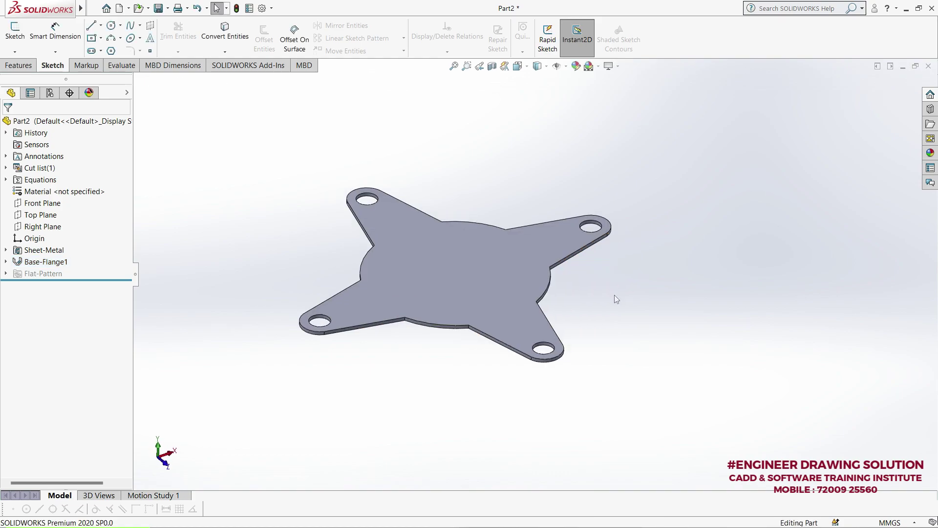
Start a sketch on the plate's top face and view it Normal To
left_click(463, 266)
left_click(502, 227)
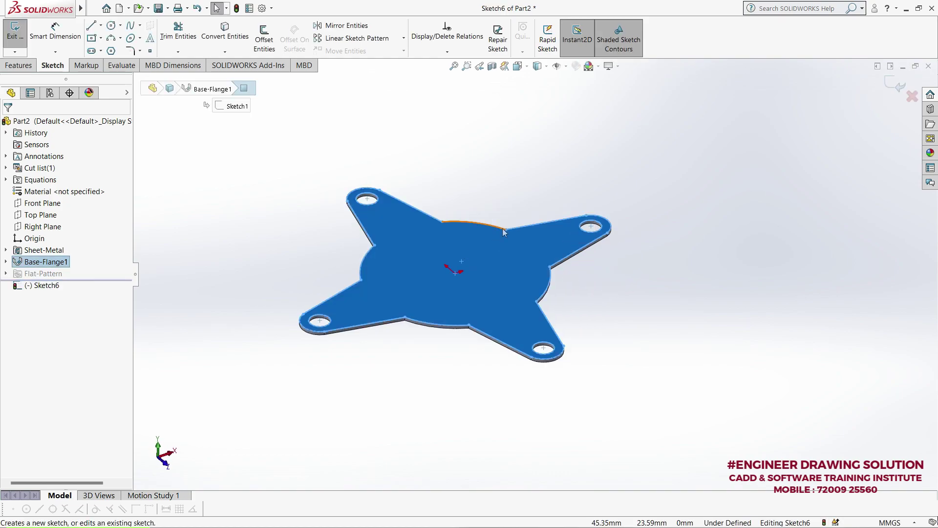
left_click(518, 66)
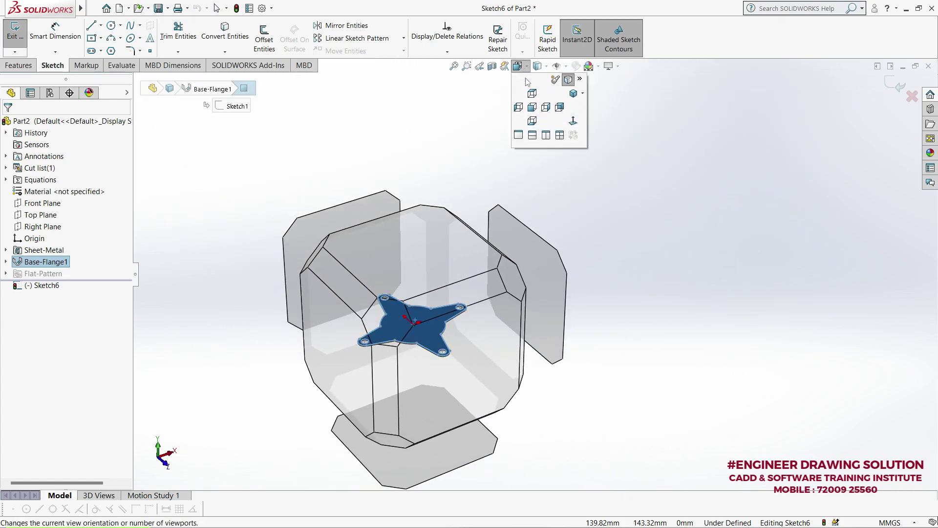
left_click(573, 123)
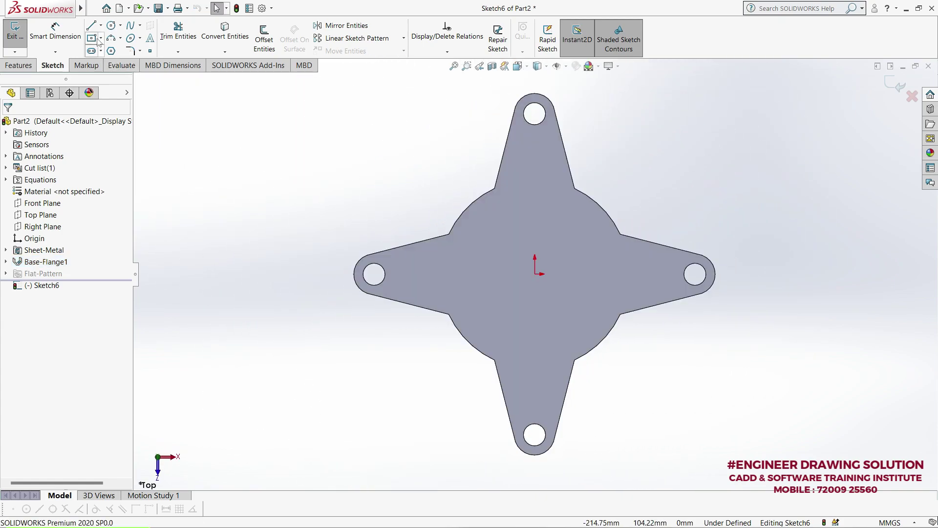
Draw lines across the bases of the top and right lugs
left_click(92, 27)
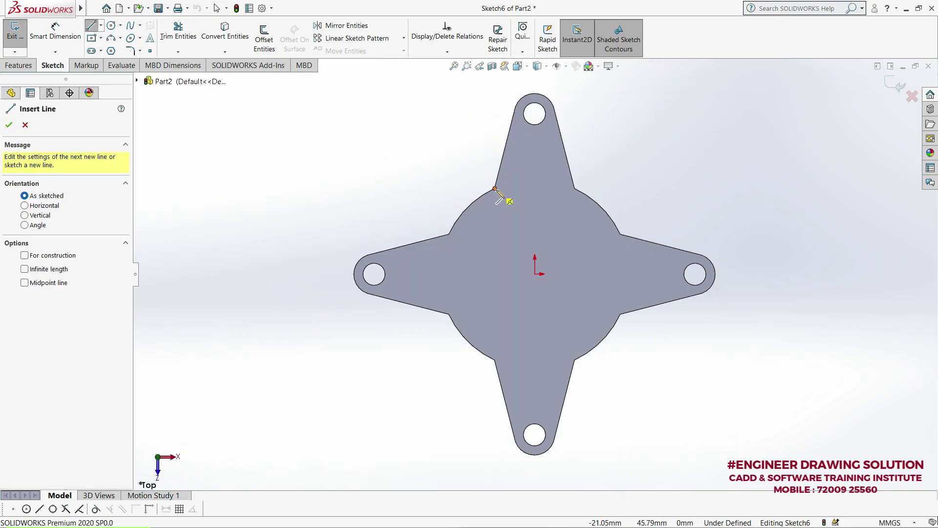
left_click(495, 189)
left_click(574, 188)
right_click(602, 102)
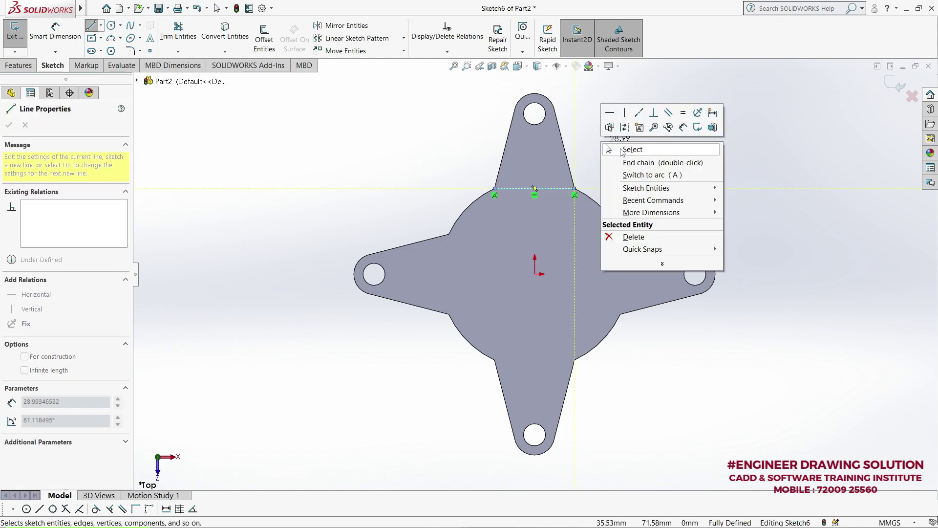
left_click(623, 120)
key("Return")
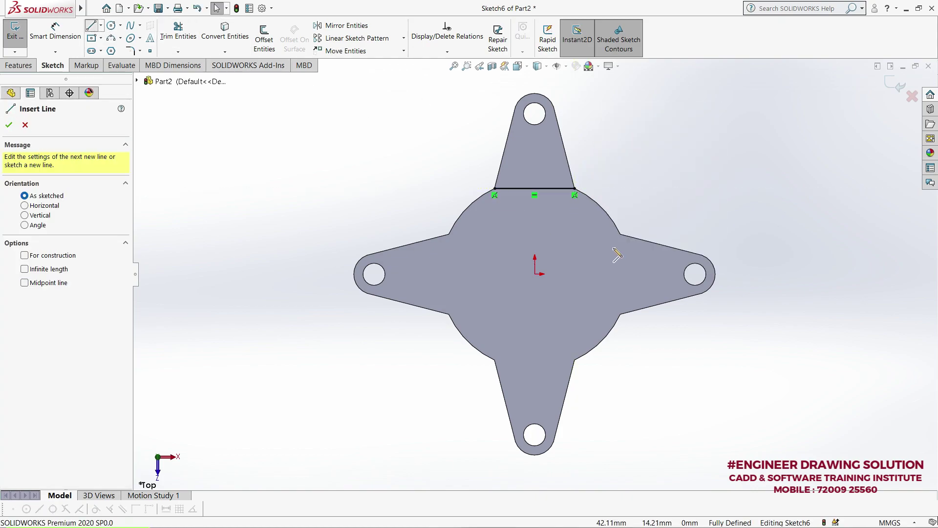
left_click(620, 234)
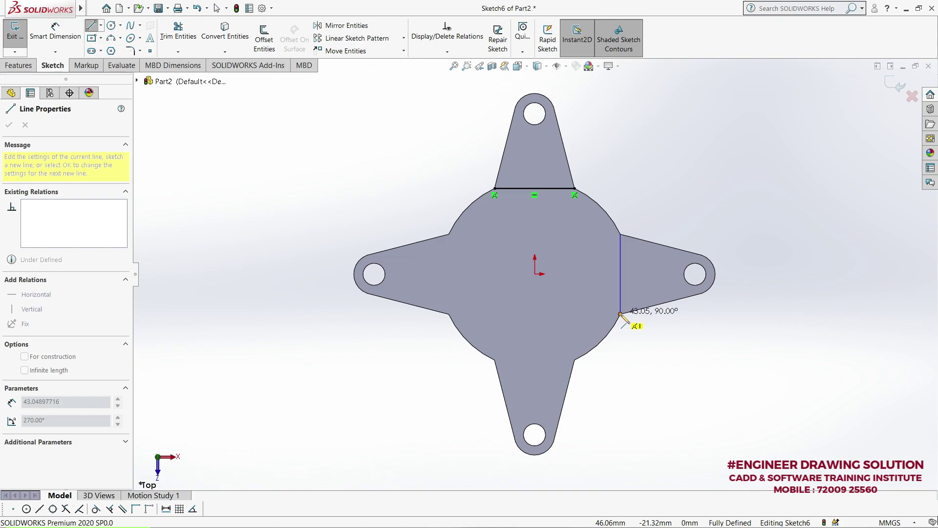
left_click(620, 313)
right_click(669, 183)
left_click(689, 198)
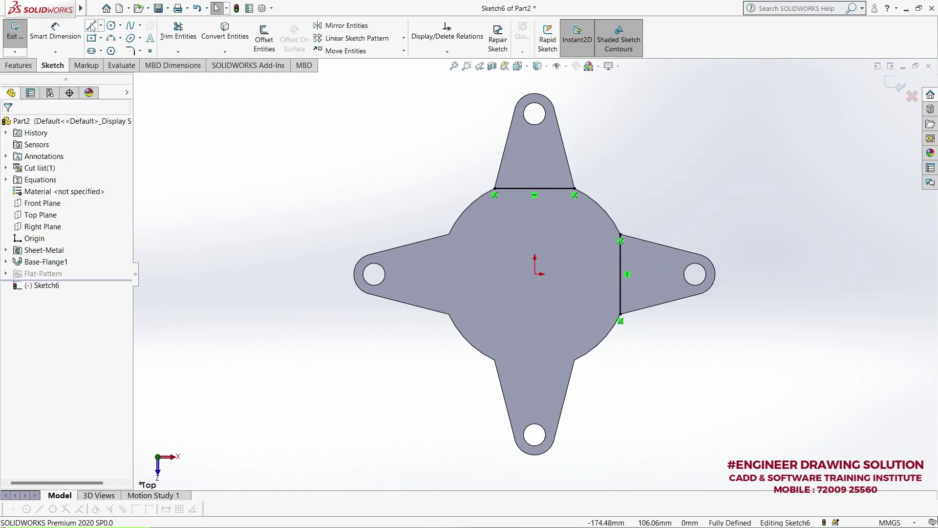
Draw lines across the bases of the bottom and left lugs
left_click(92, 27)
left_click(575, 360)
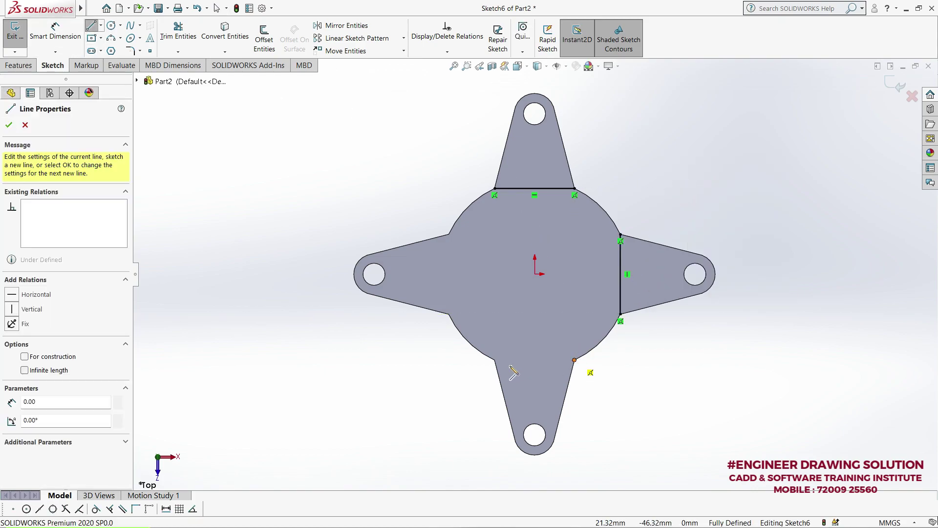
left_click(496, 361)
right_click(351, 219)
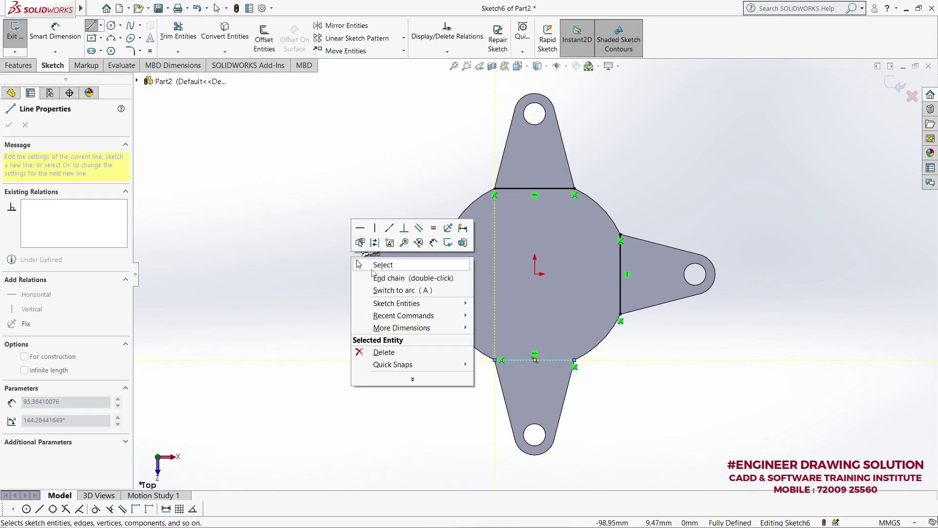
left_click(372, 236)
key("l")
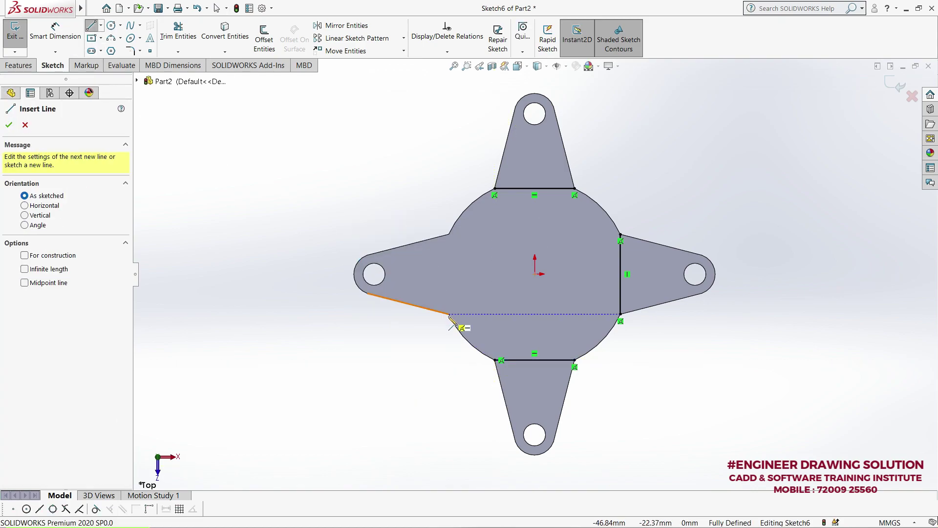
left_click(448, 314)
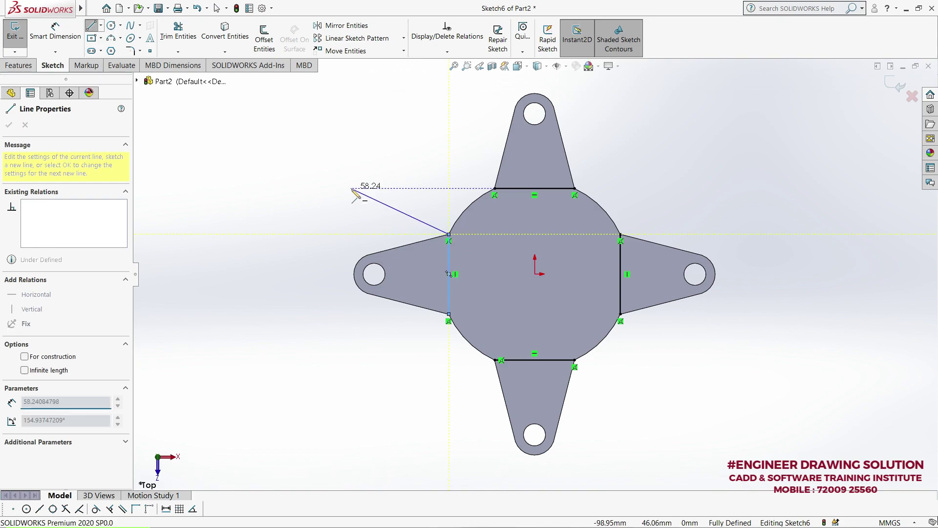
right_click(352, 191)
left_click(383, 198)
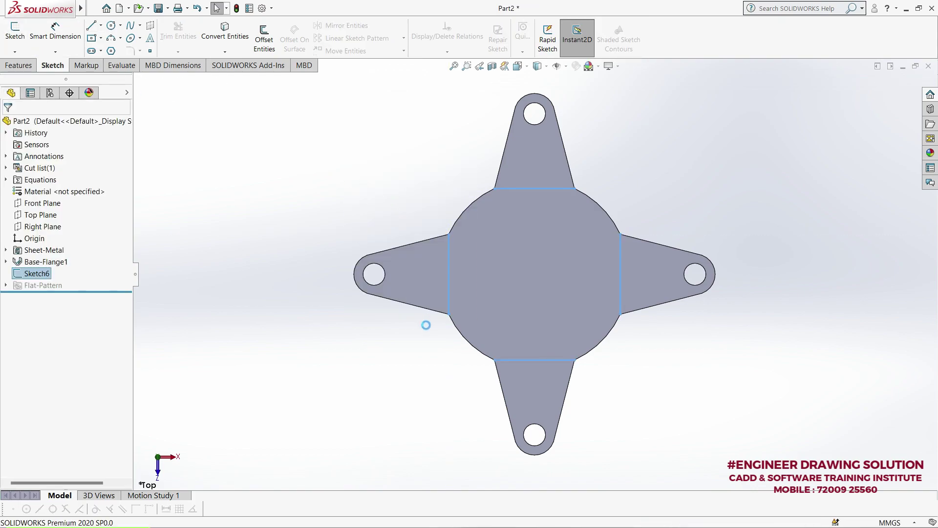
middle_click_drag(426, 325, 396, 213)
Attempt a sketched bend from a single bend line, then cancel it
left_click(396, 213)
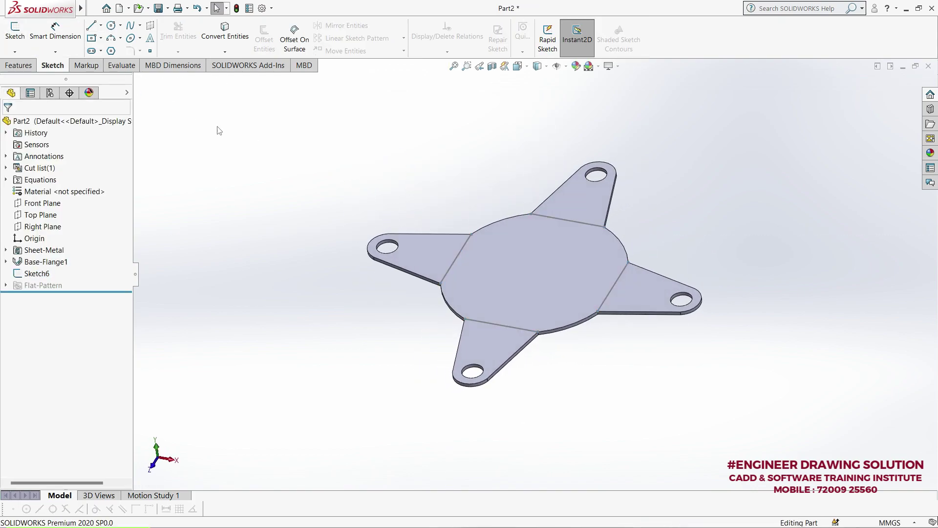
left_click(180, 9)
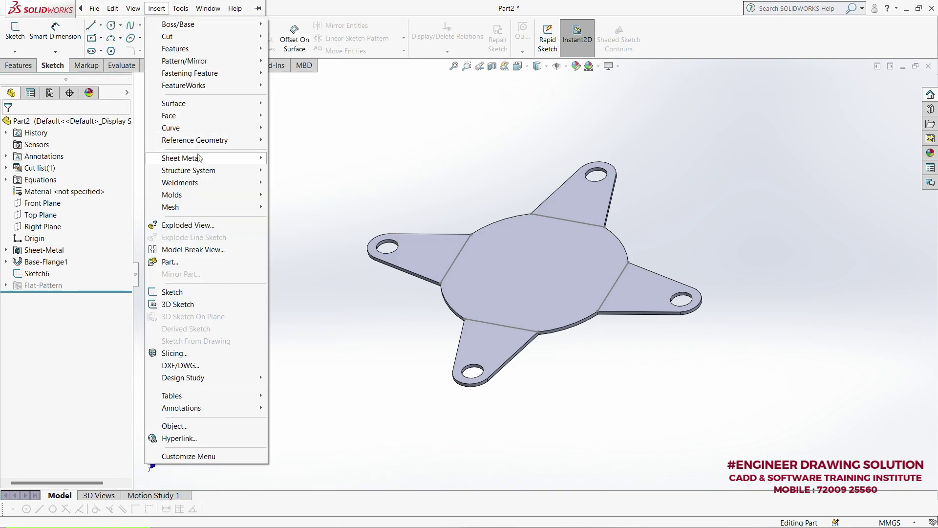
left_click(300, 244)
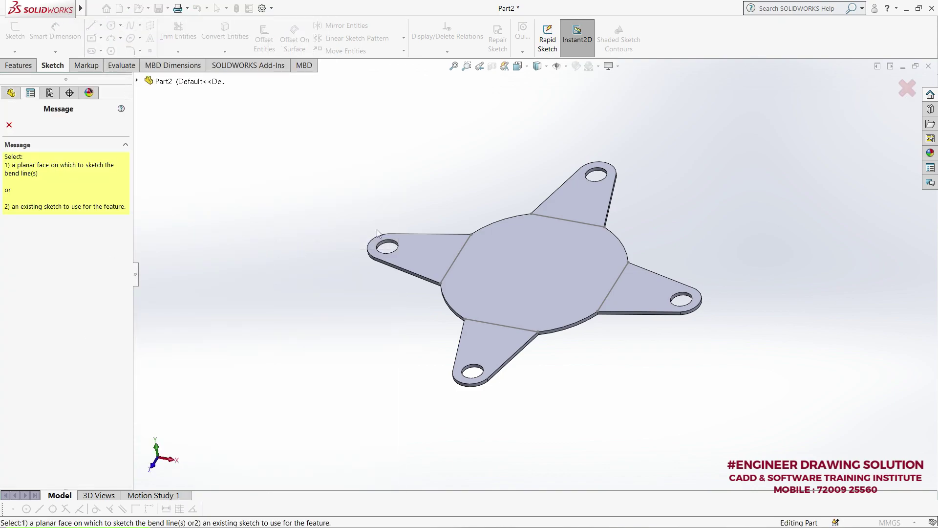
left_click(542, 216)
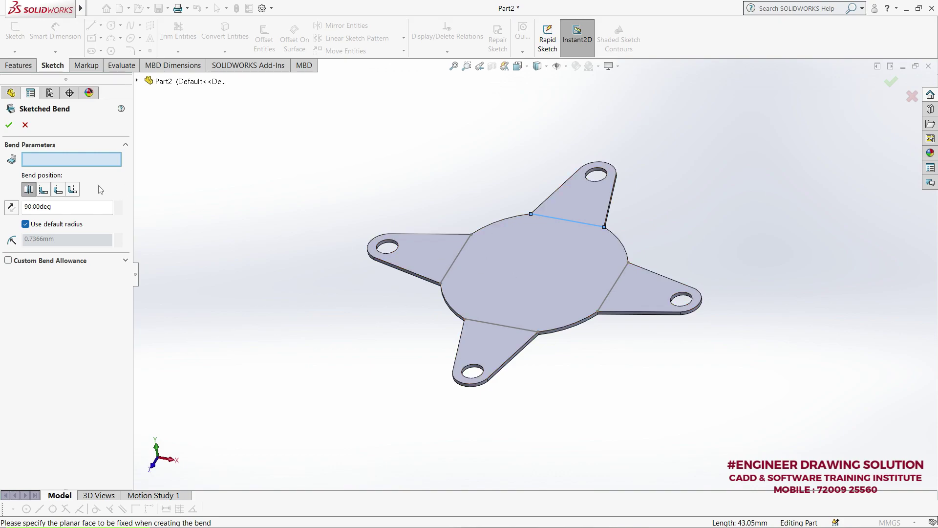
left_click(25, 125)
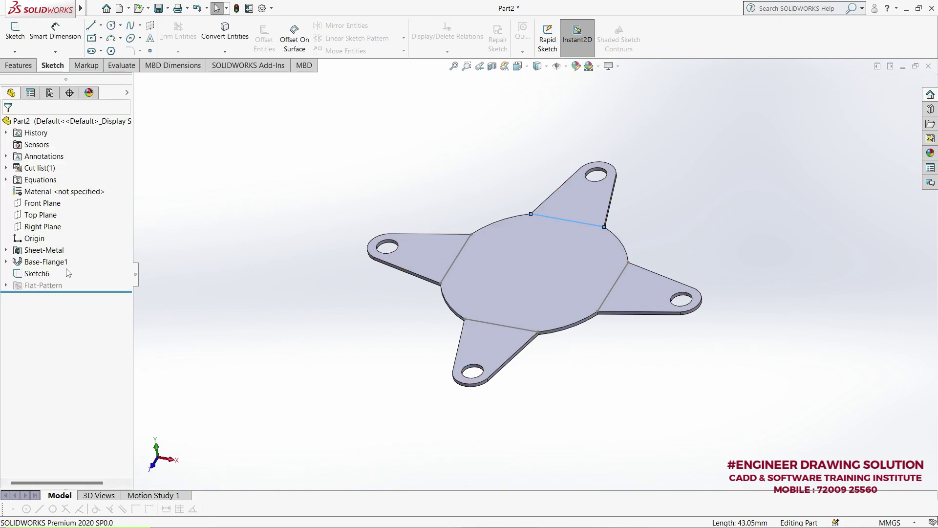
Apply a sketched bend from Sketch6: central face fixed, 45° angle, 5 mm radius
left_click(49, 273)
left_click(156, 8)
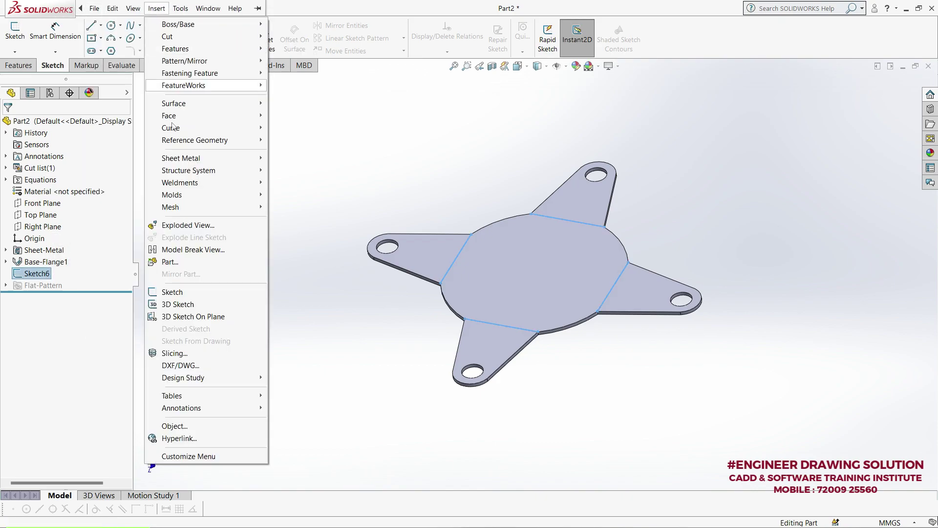
mouse_move(180, 158)
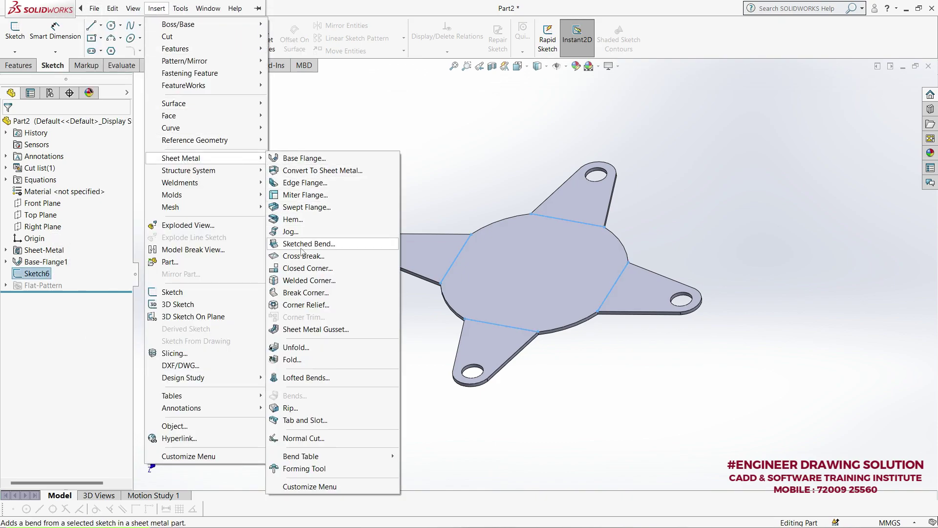
left_click(302, 250)
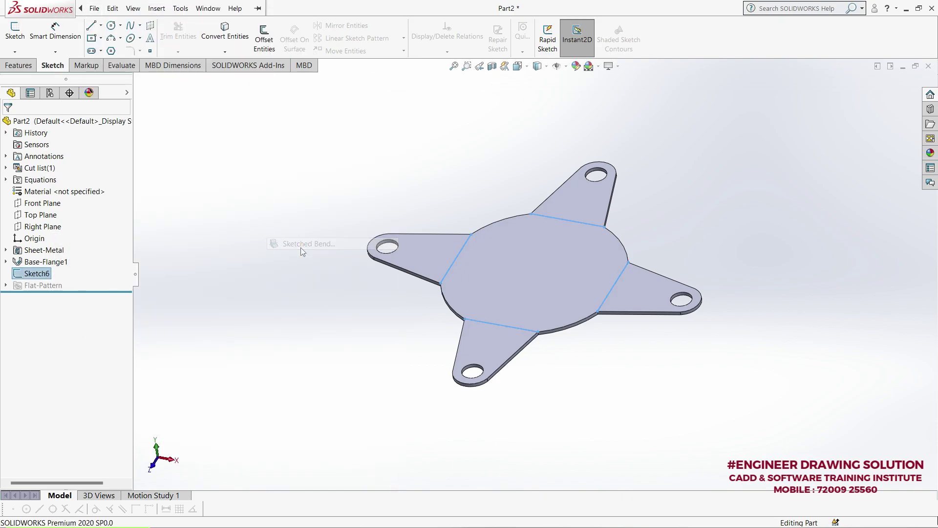
left_click(524, 284)
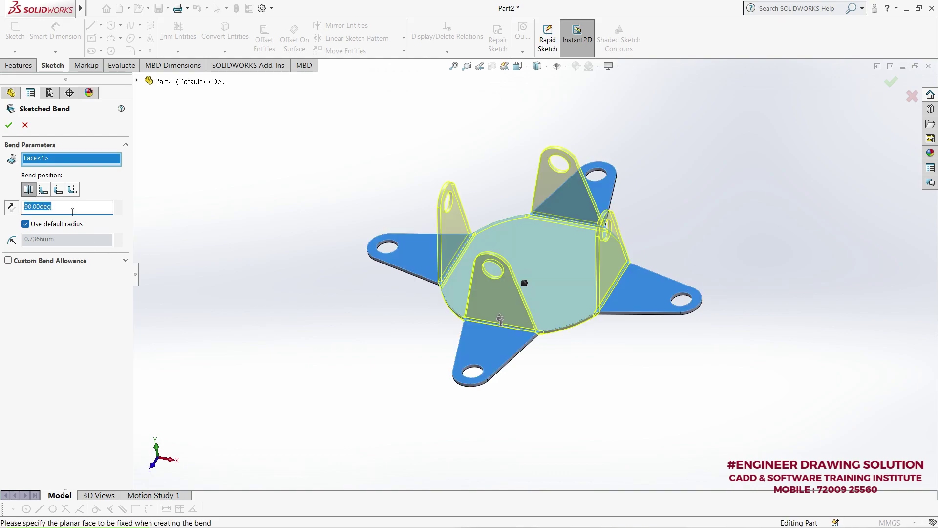
left_click(67, 206)
type("45")
key("Return")
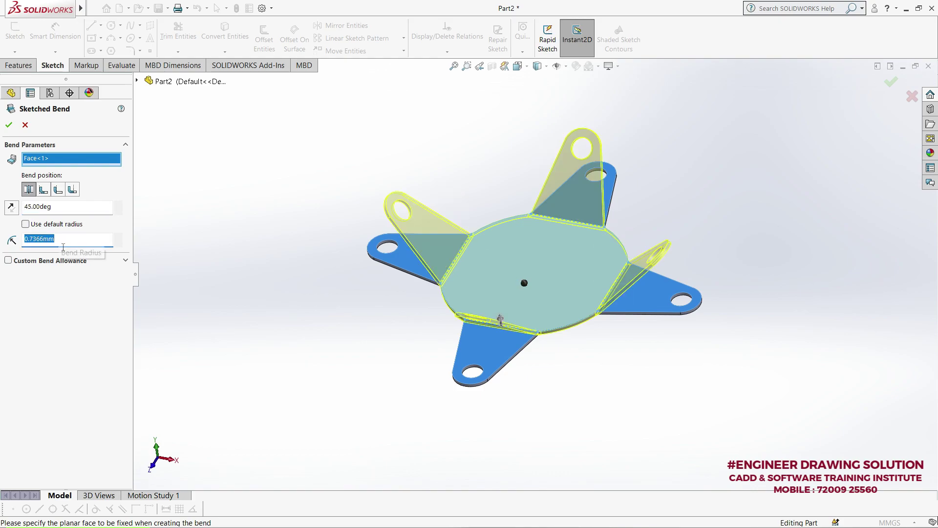
type("5")
key("Return")
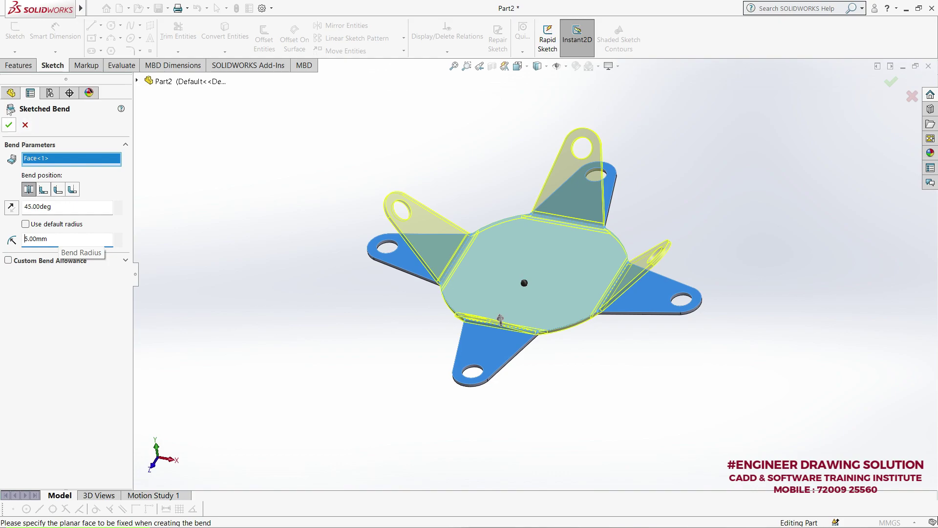
left_click(9, 126)
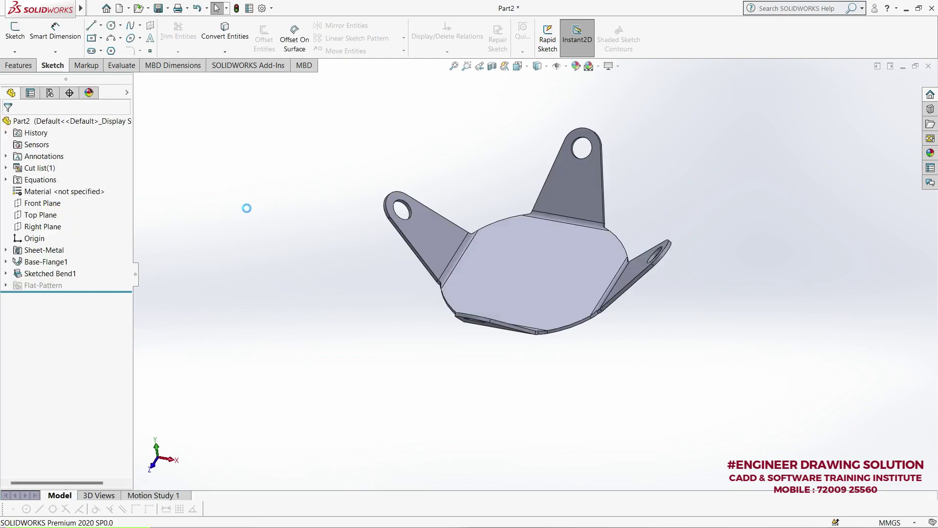
mouse_move(247, 207)
middle_mouse_down()
mouse_move(422, 283)
mouse_move(346, 161)
mouse_move(373, 295)
mouse_move(362, 273)
middle_mouse_up()
On the central face, viewed Normal To, sketch a circle of about 28 mm radius at the origin
left_click(548, 266)
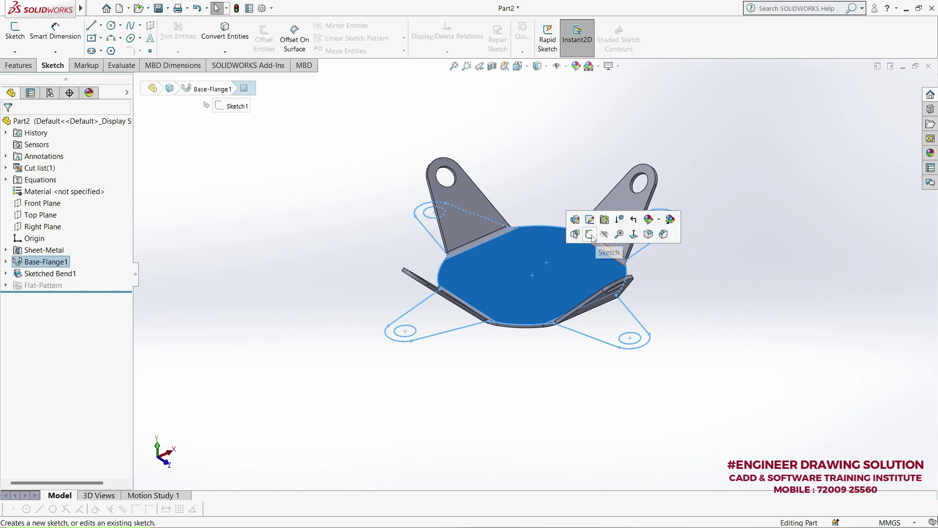
left_click(574, 230)
left_click(519, 65)
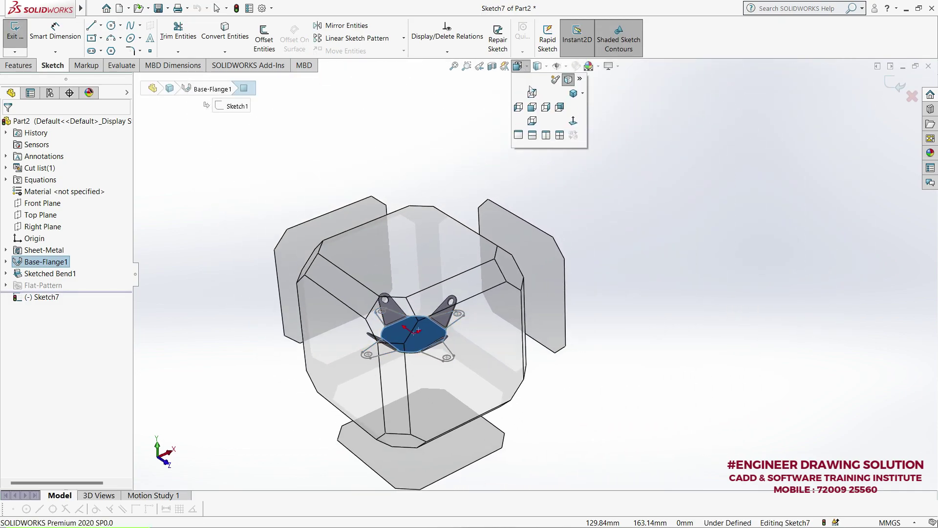
left_click(572, 122)
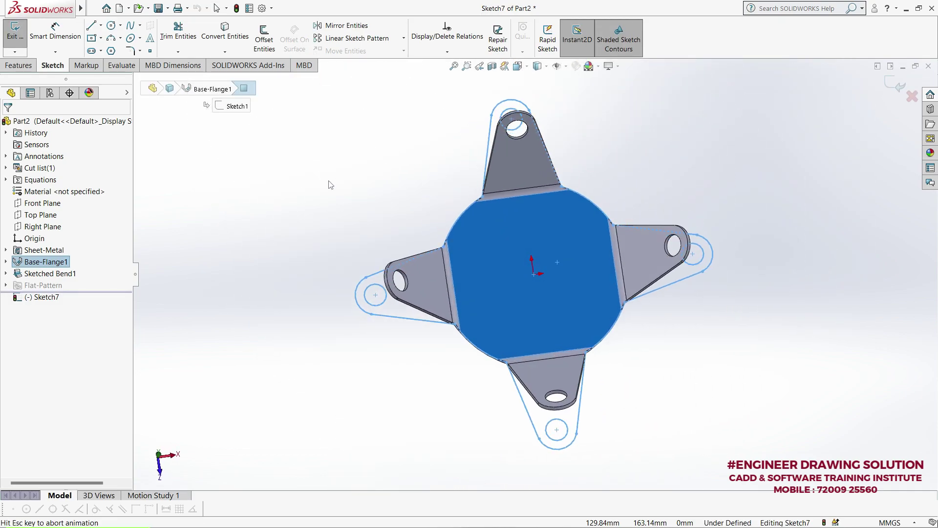
left_click(112, 25)
left_click(534, 273)
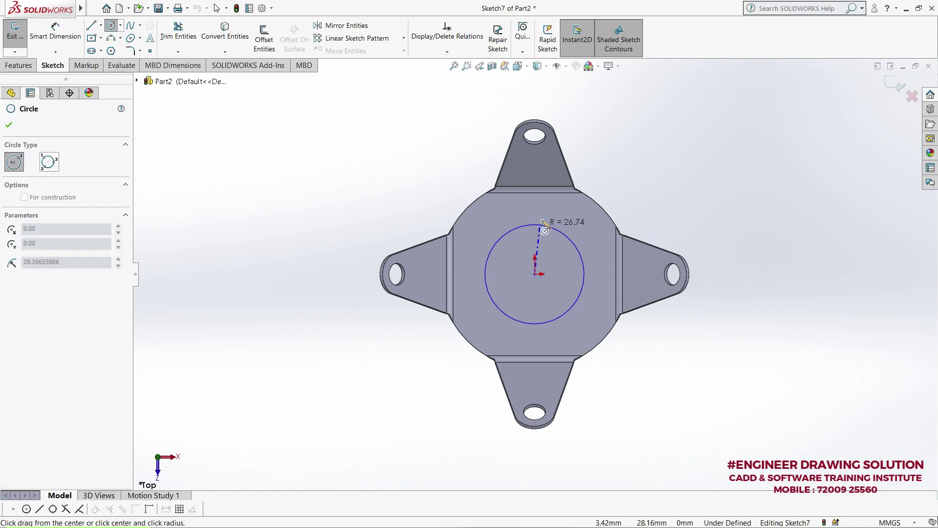
left_click(542, 212)
left_click(11, 46)
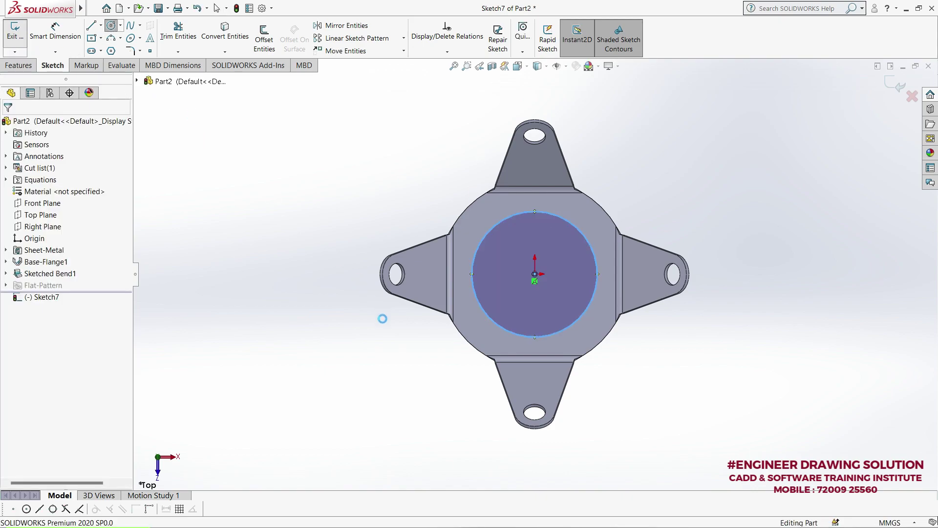
left_click(539, 272)
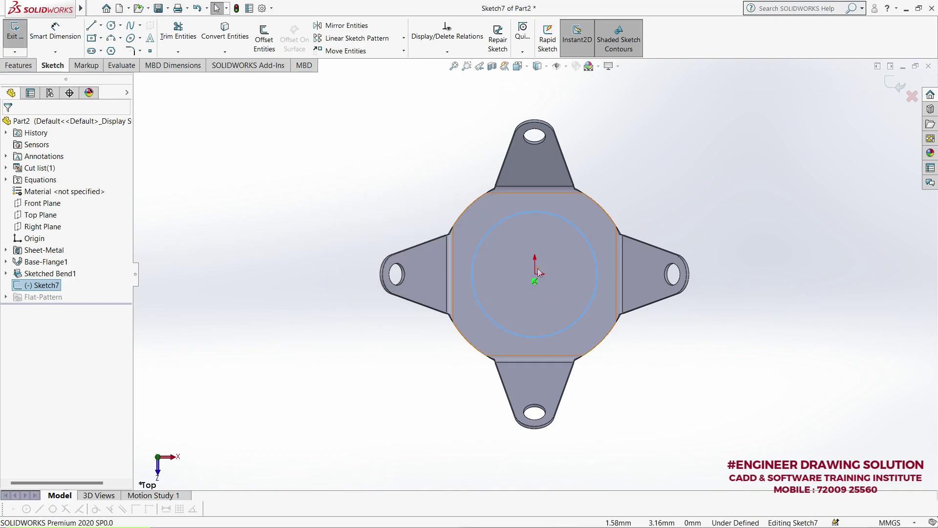
left_click(888, 83)
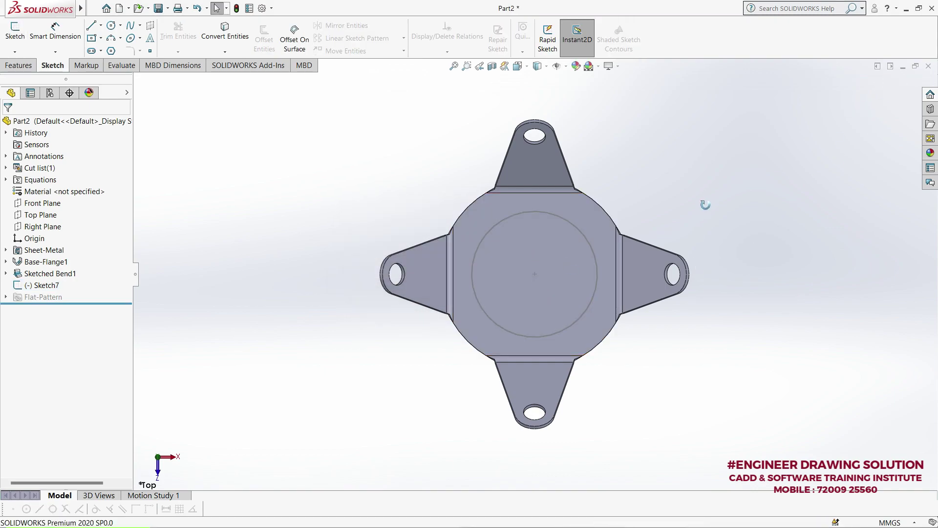
middle_click_drag(705, 204, 663, 142)
Extrude-cut the circle sketch through the bracket's central face, then orbit to inspect the hole
left_click(156, 8)
mouse_move(167, 36)
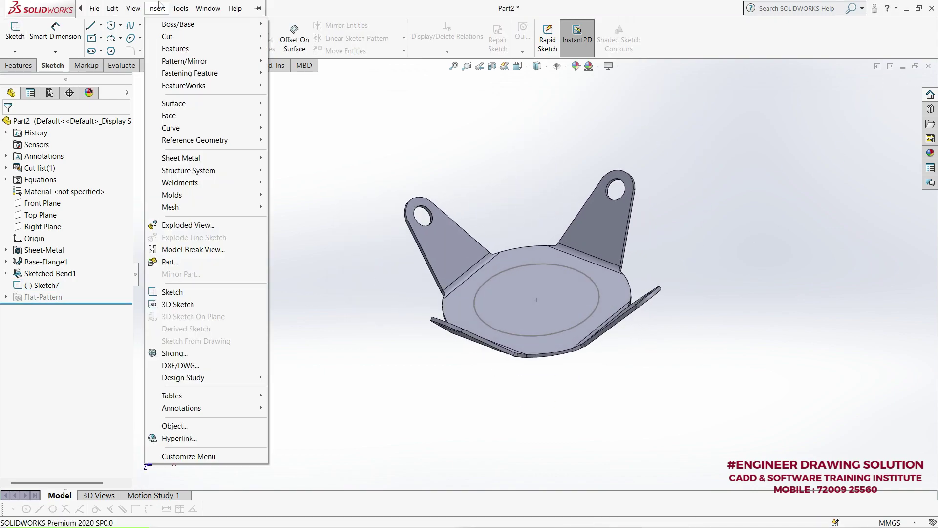
left_click(311, 37)
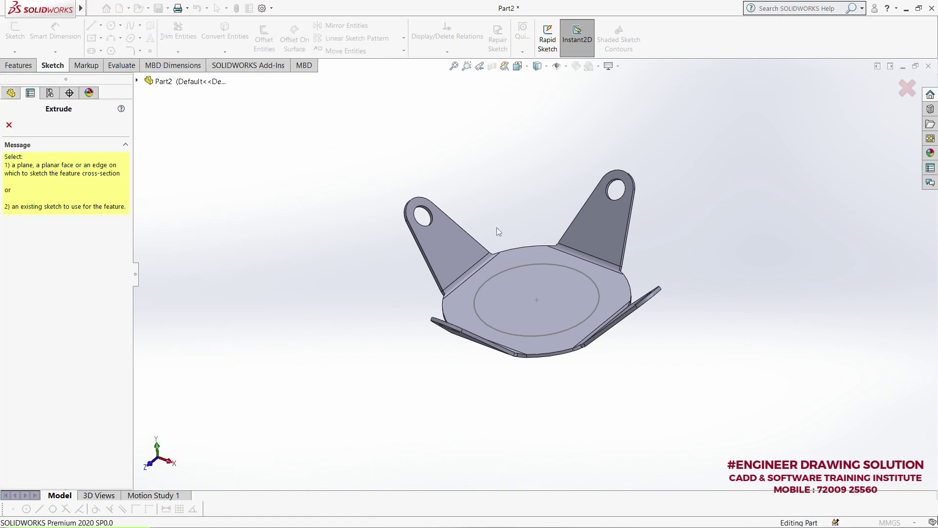
left_click(512, 268)
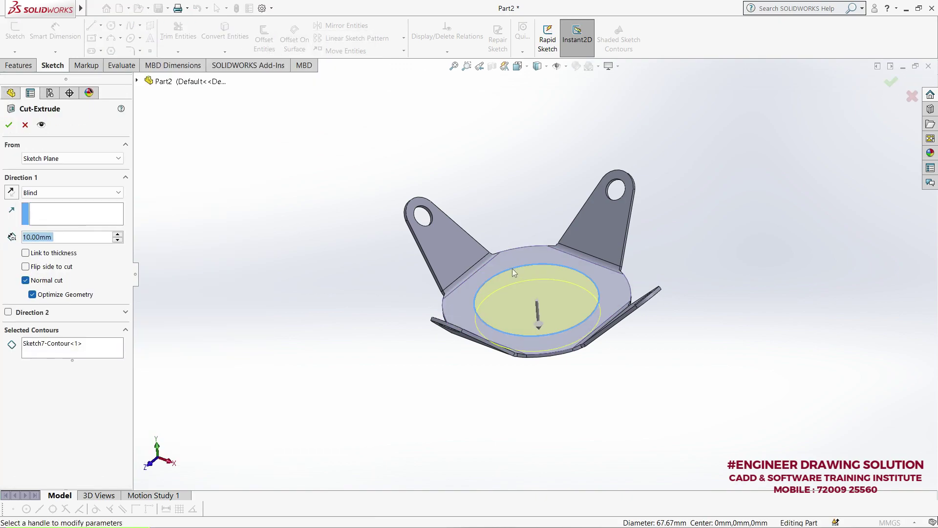
left_click(8, 125)
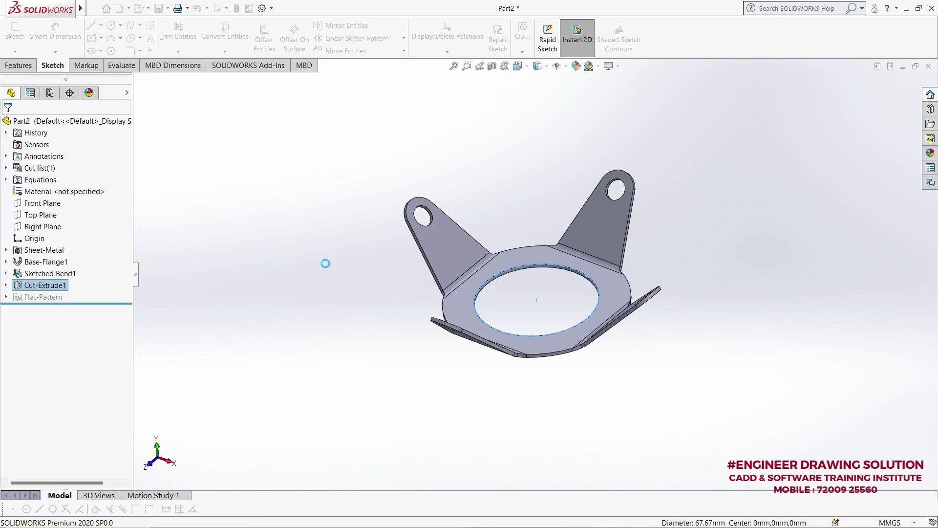
left_click(633, 255)
middle_click_drag(632, 255, 688, 344)
mouse_move(667, 219)
middle_mouse_down()
mouse_move(661, 244)
mouse_move(655, 234)
middle_mouse_up()
scroll(635, 248, "up", 2)
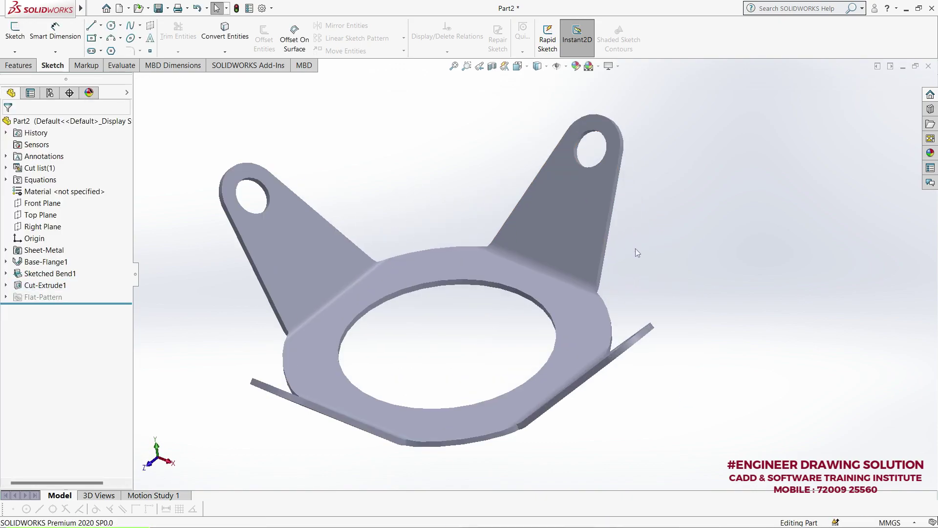
scroll(635, 248, "up", 2)
scroll(640, 241, "down", 3)
middle_click_drag(640, 242, 642, 250)
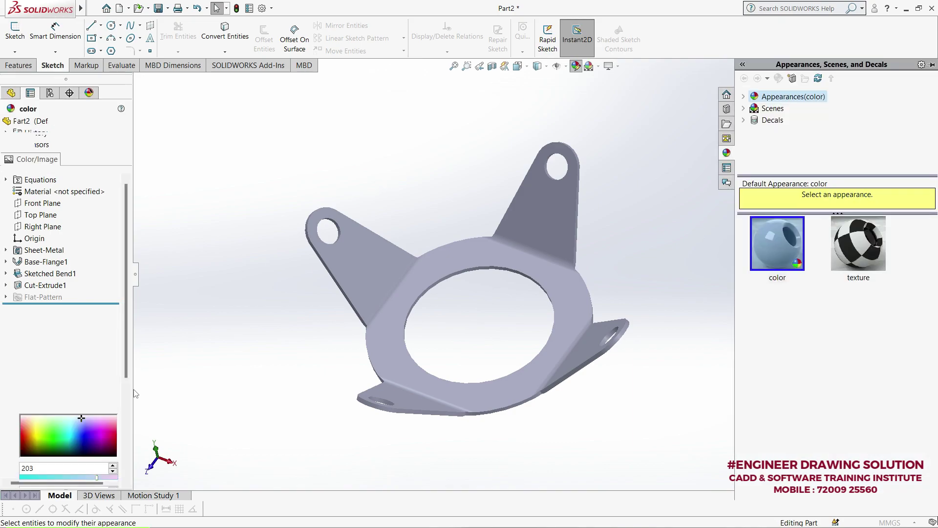
Apply a teal-leaning green appearance to the entire bracket and orbit to view it
left_click(56, 427)
left_click_drag(56, 427, 67, 430)
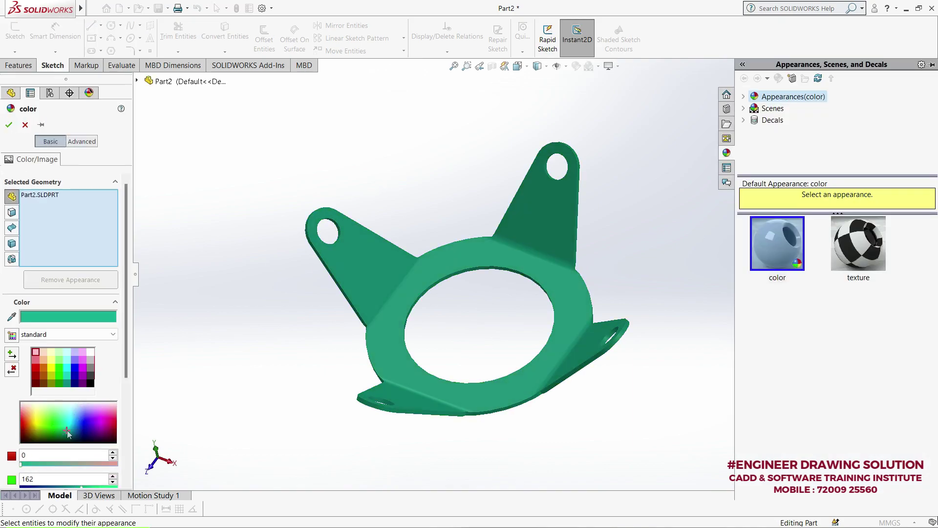
left_click(8, 125)
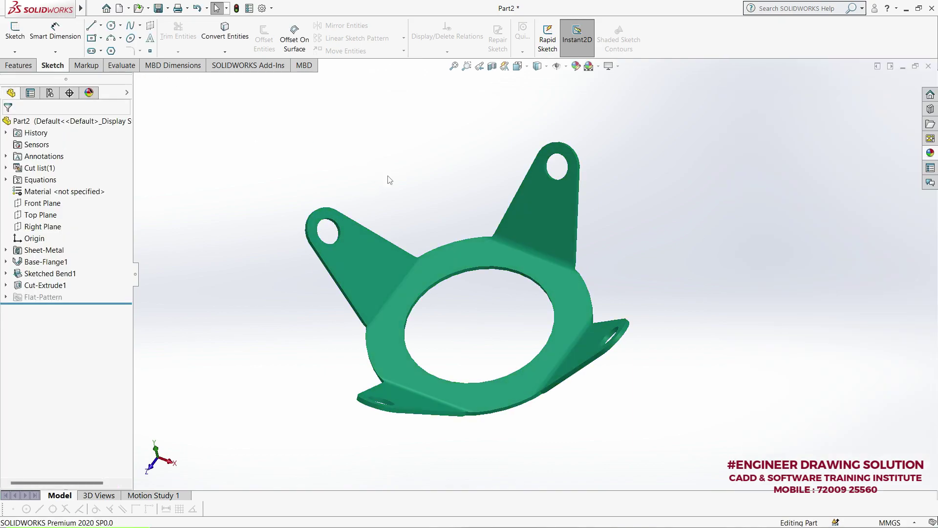
mouse_move(387, 178)
middle_mouse_down()
mouse_move(519, 419)
mouse_move(482, 209)
mouse_move(372, 130)
mouse_move(419, 409)
mouse_move(572, 444)
mouse_move(413, 321)
mouse_move(392, 247)
mouse_move(434, 352)
mouse_move(424, 303)
middle_mouse_up()
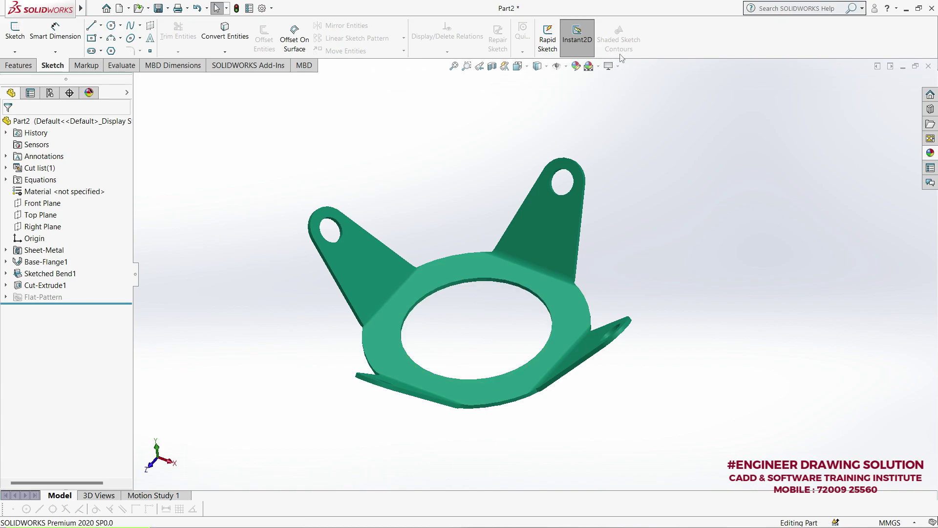
left_click(616, 68)
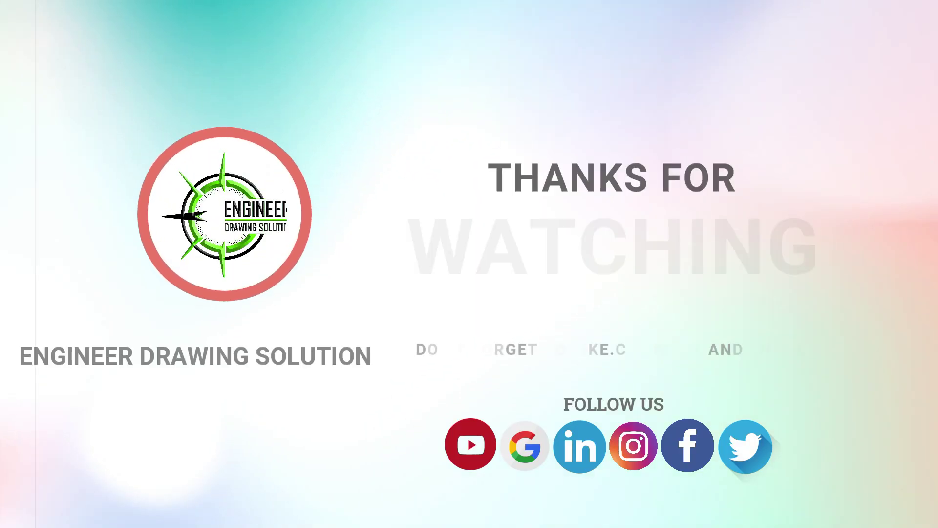